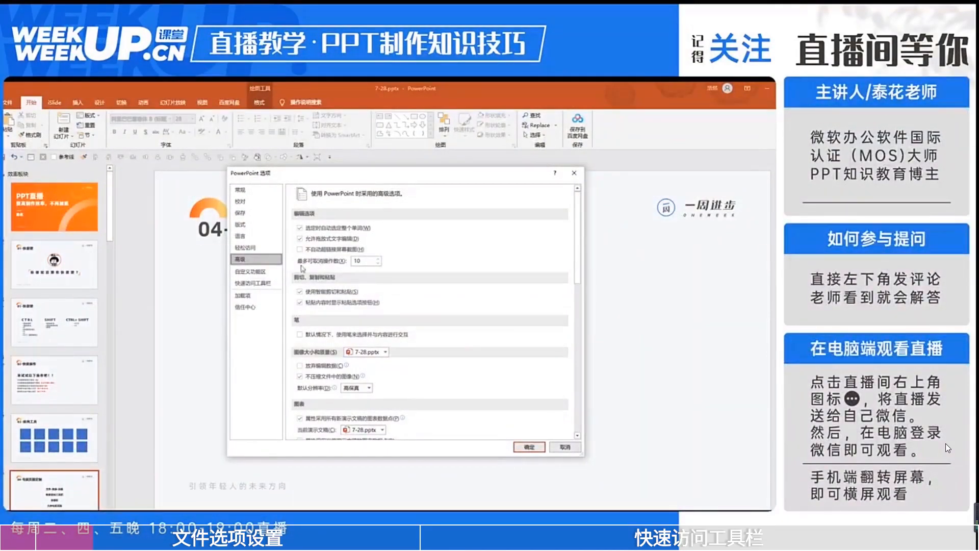
- Set the Office background to 春天 in the General (常规) options and apply the change
drag(345, 174, 412, 197)
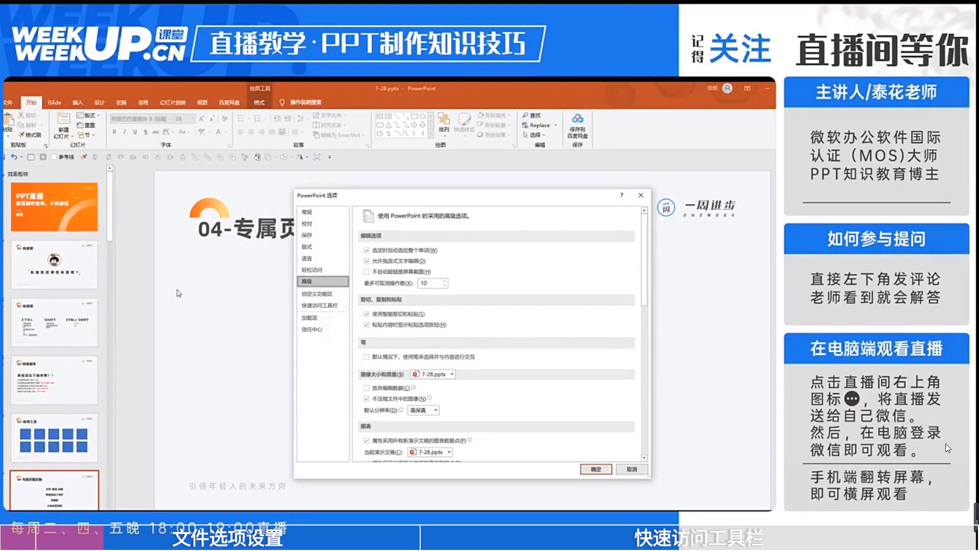
click(325, 217)
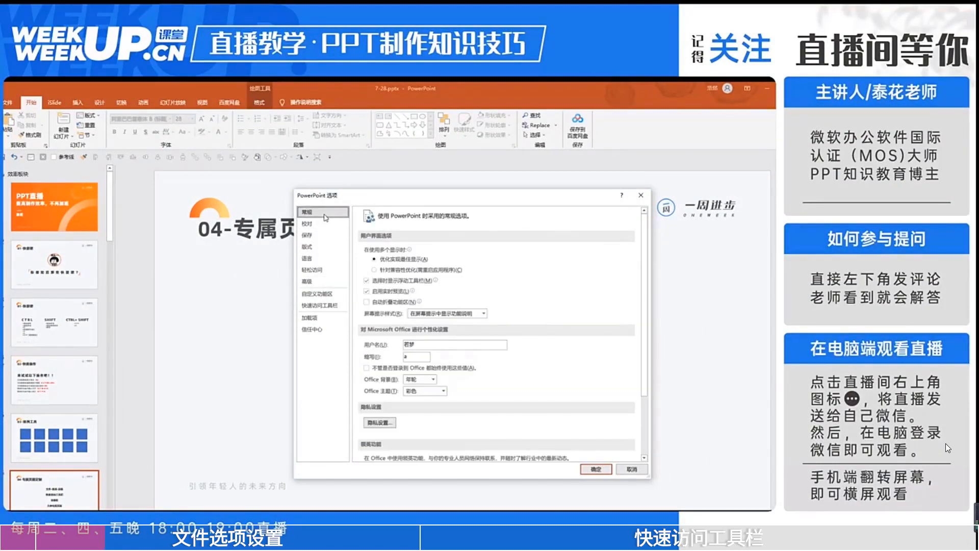
scroll(467, 340, down, 2)
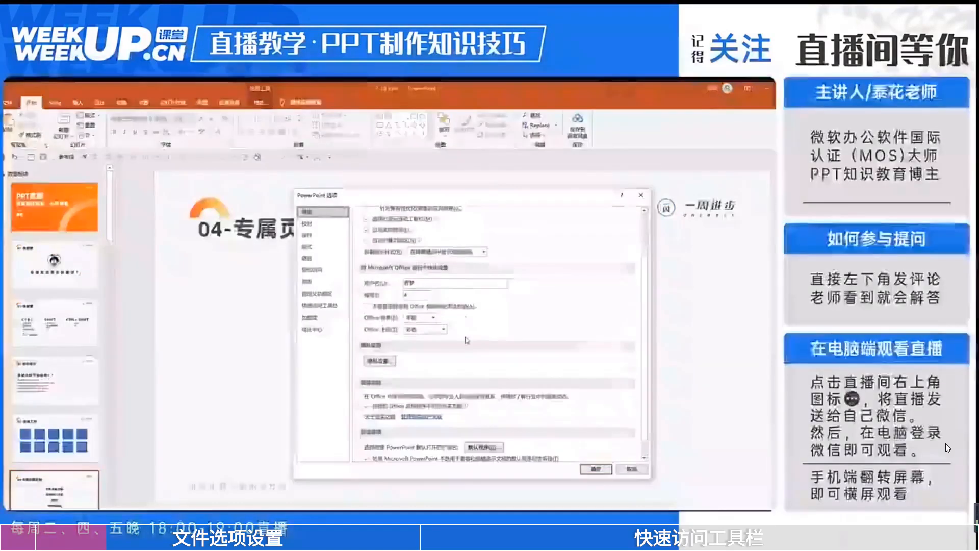
scroll(467, 340, up, 2)
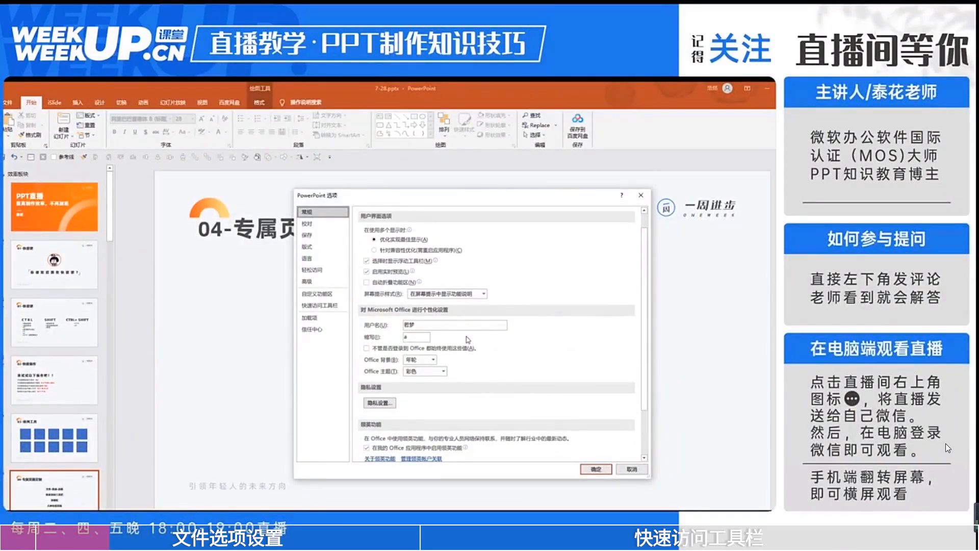
scroll(468, 340, down, 1)
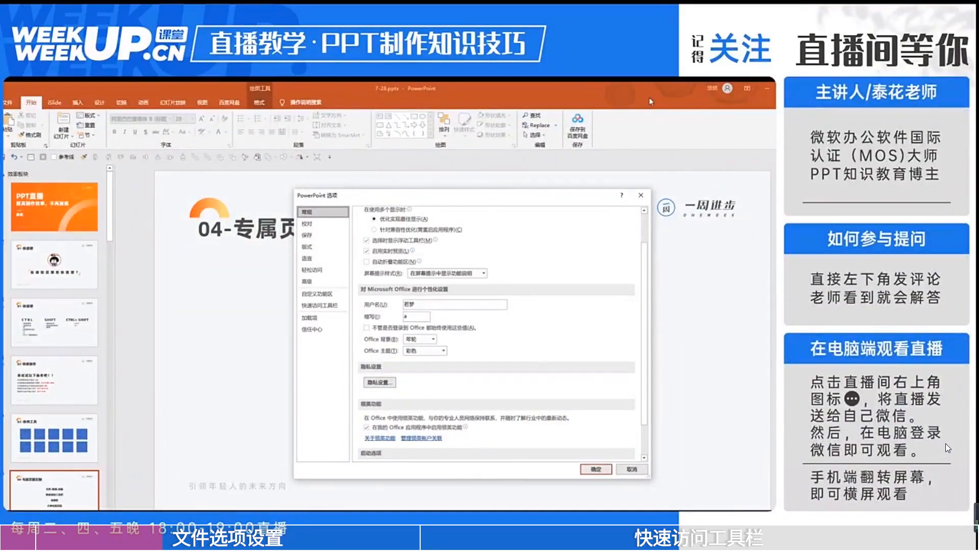
click(433, 339)
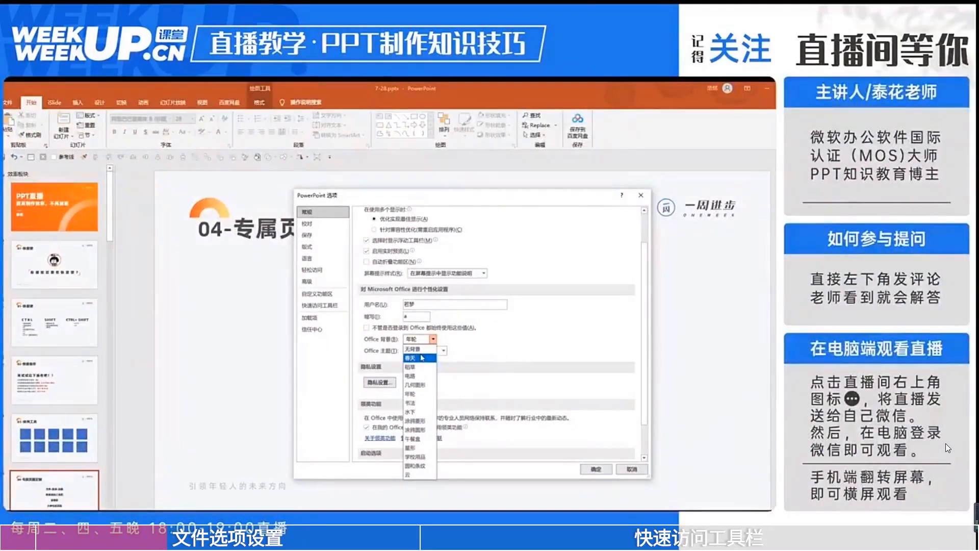
click(422, 358)
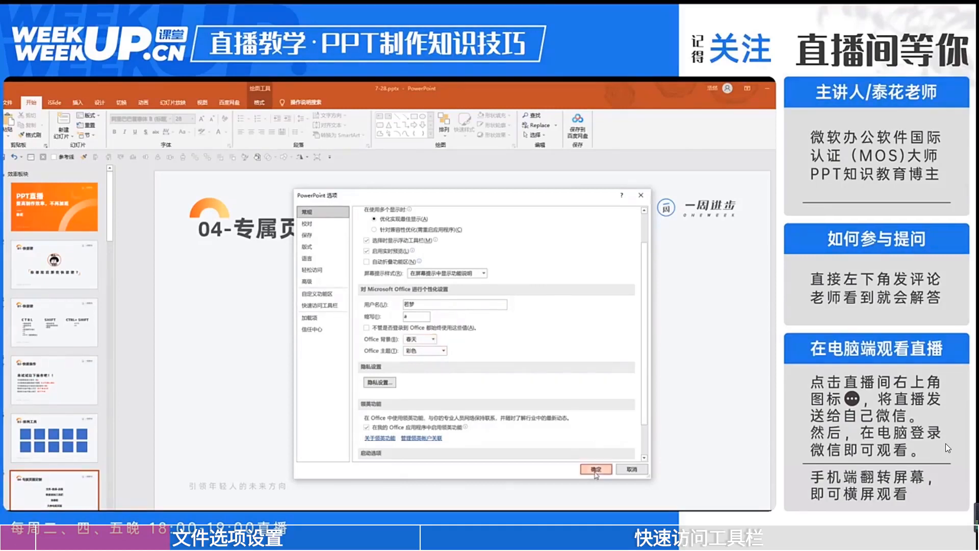
click(597, 468)
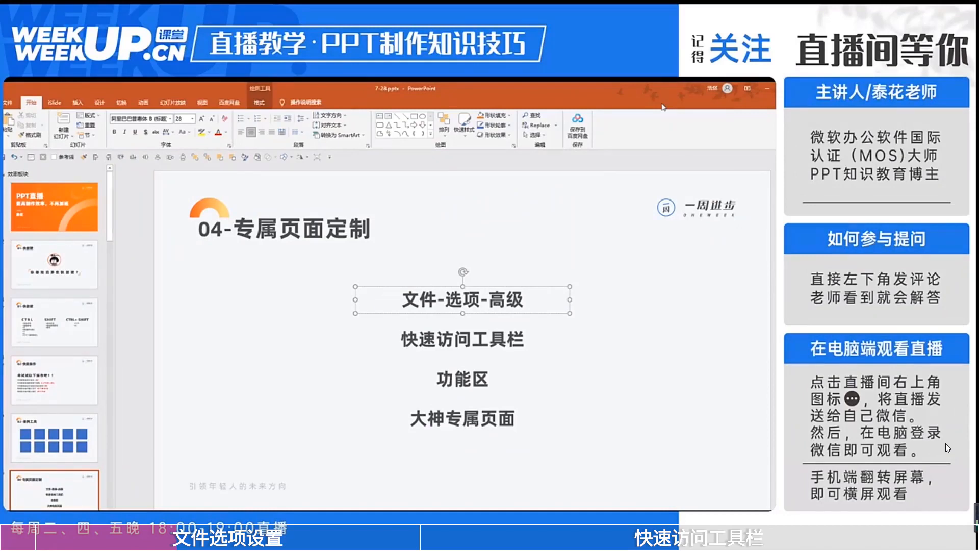
- Reopen the PowerPoint options and switch the Office theme to 黑色
click(9, 103)
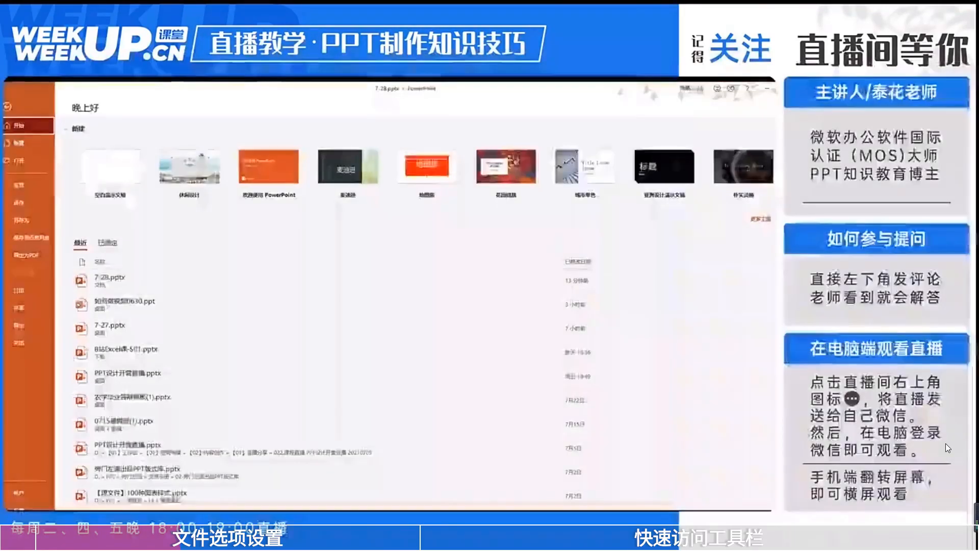
click(19, 528)
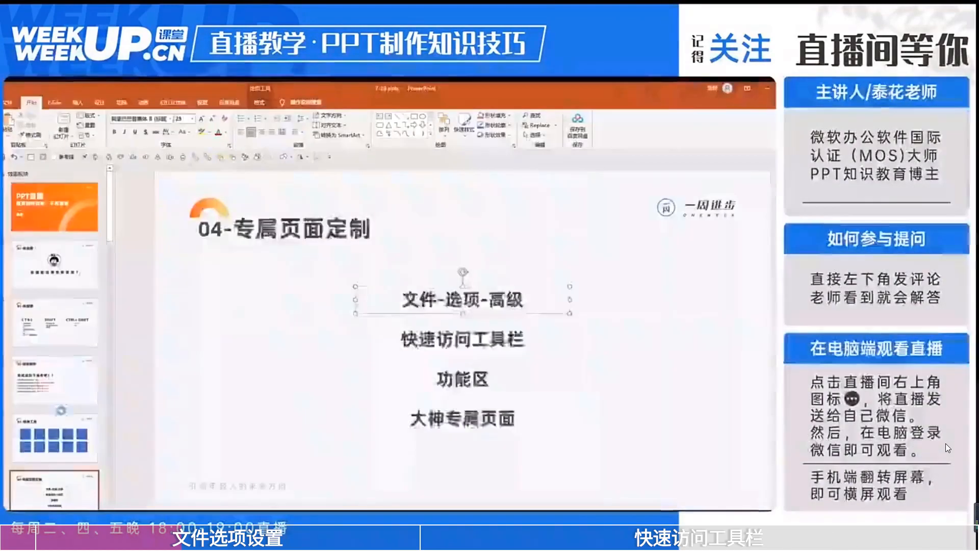
click(365, 357)
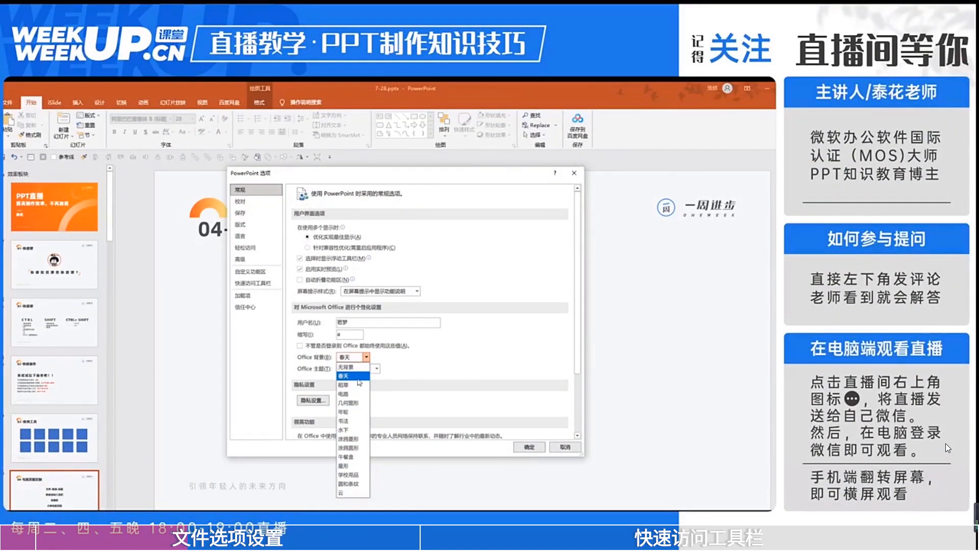
click(423, 364)
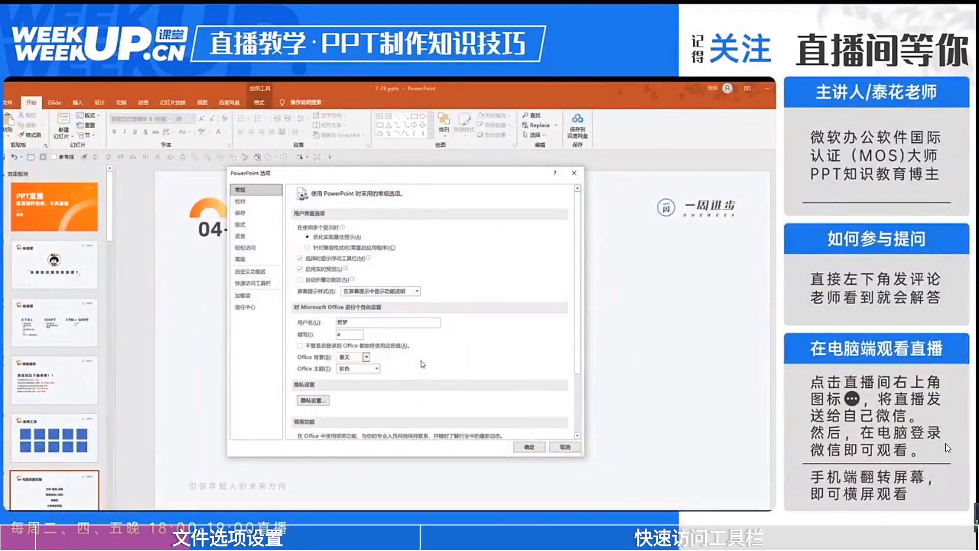
click(377, 368)
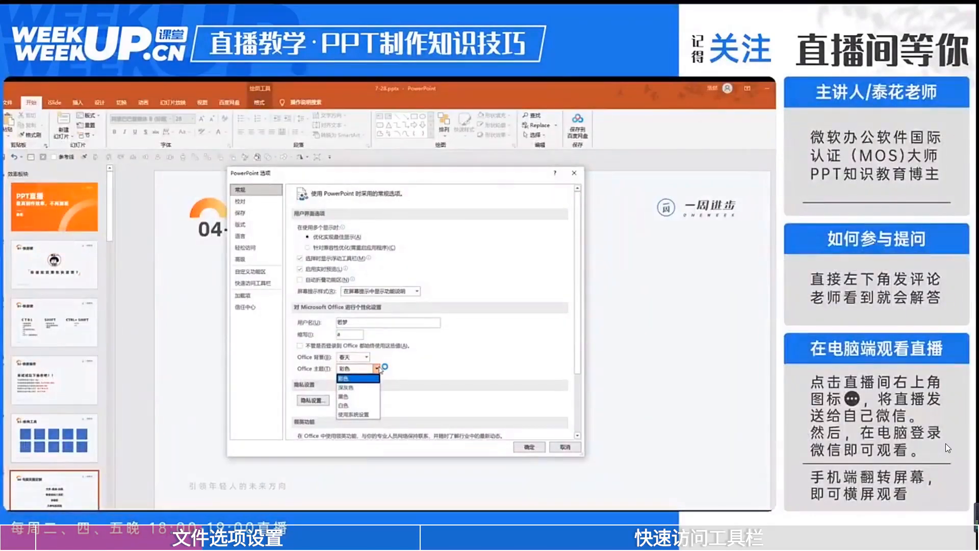
click(349, 397)
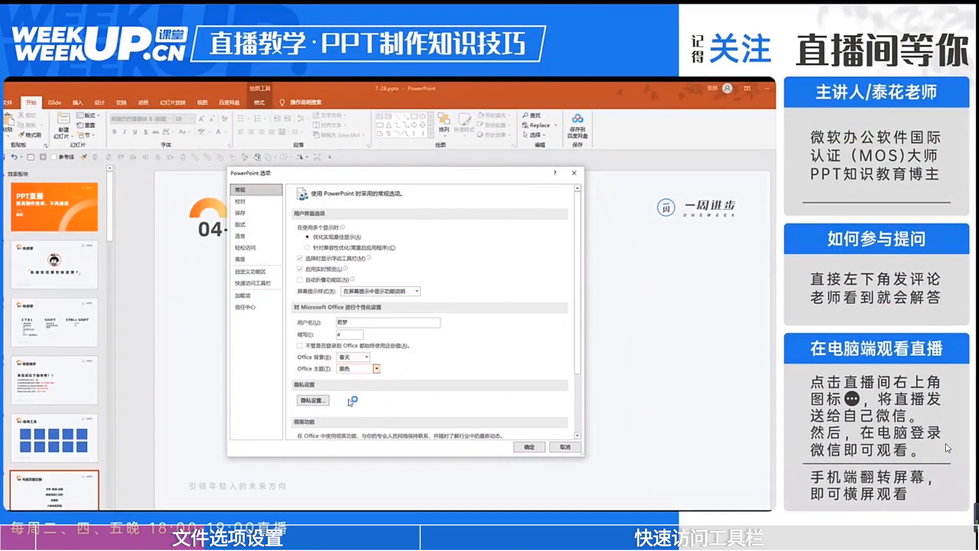
click(529, 446)
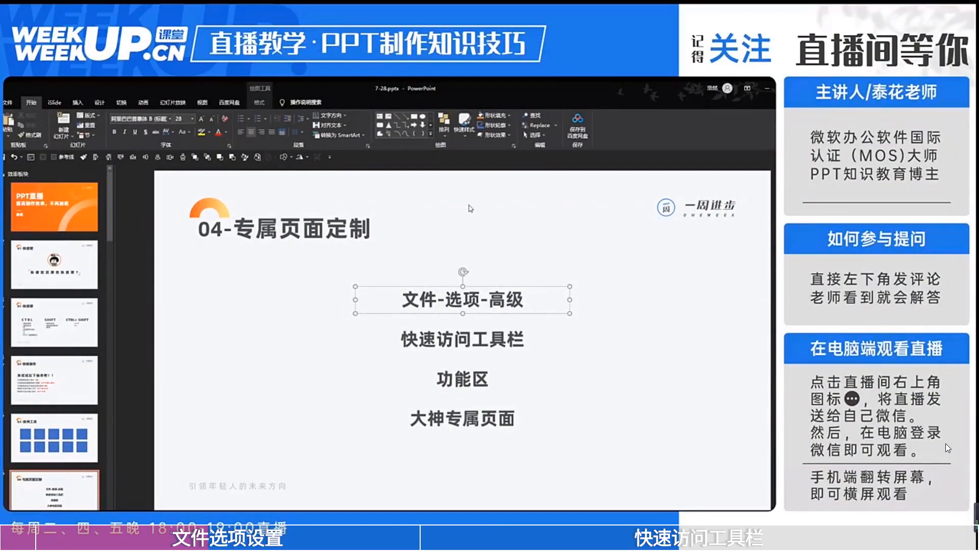
- Deselect the text box on the slide and set the Office theme back to 彩色 in the PowerPoint options
click(420, 281)
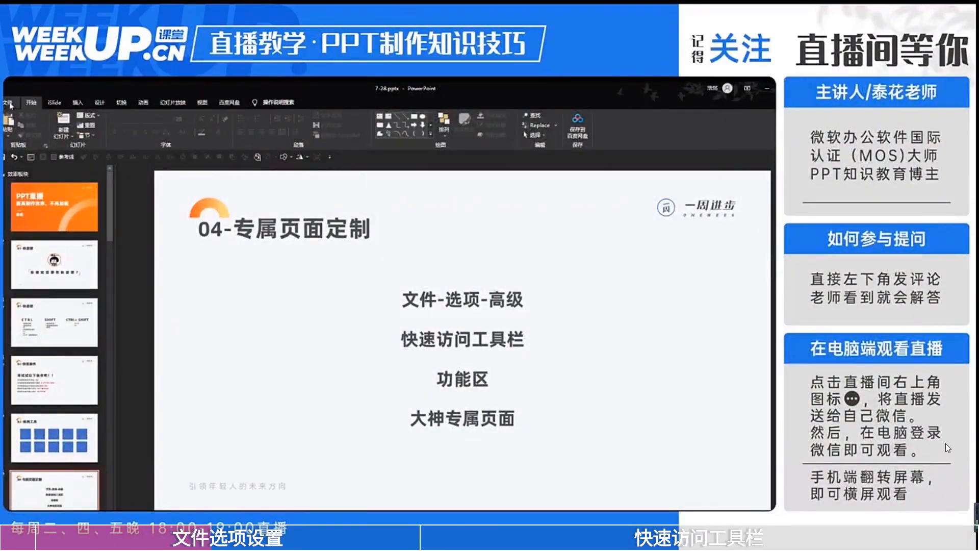
click(8, 103)
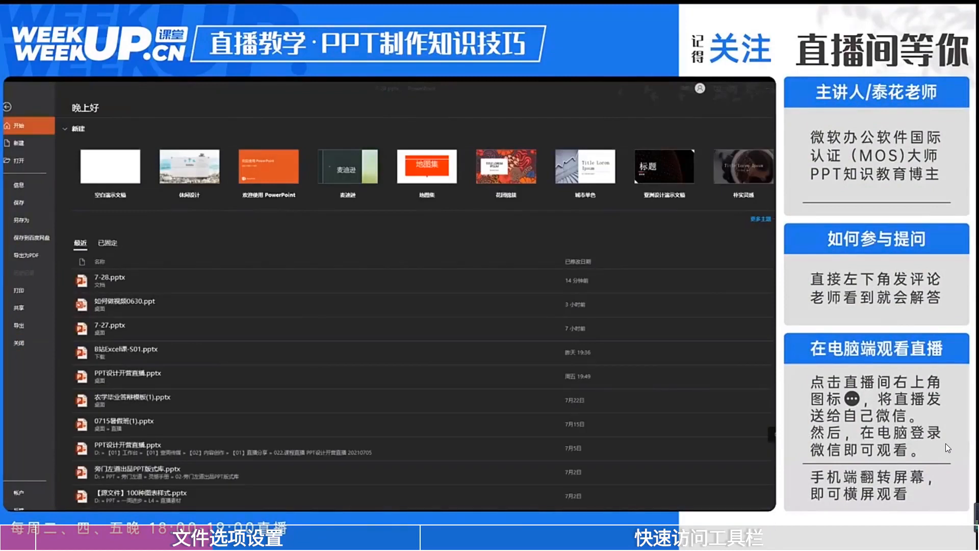
click(13, 528)
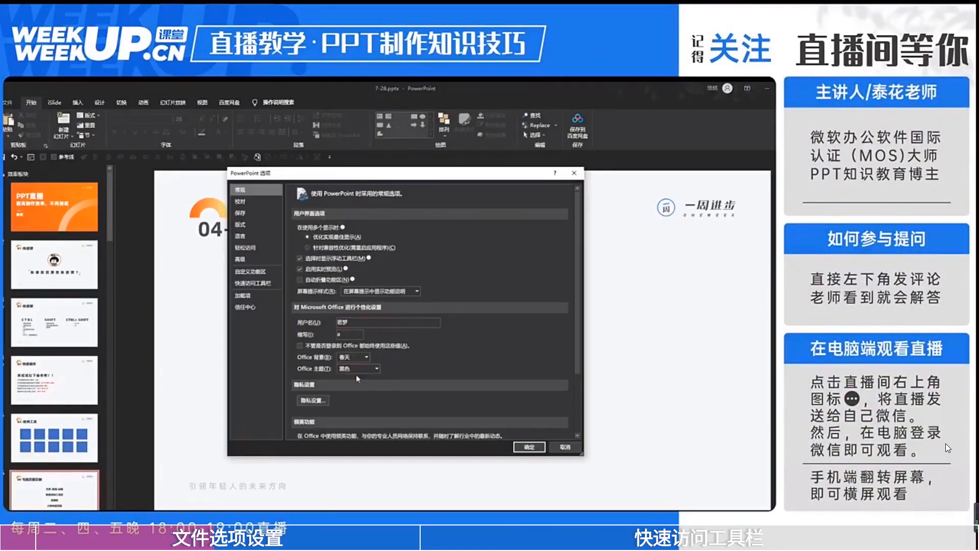
click(374, 367)
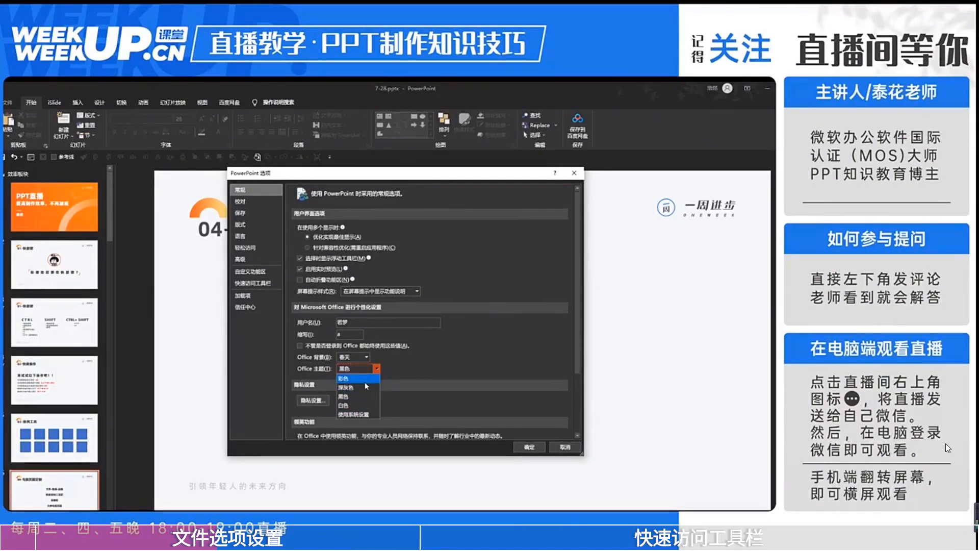
click(367, 378)
key(Return)
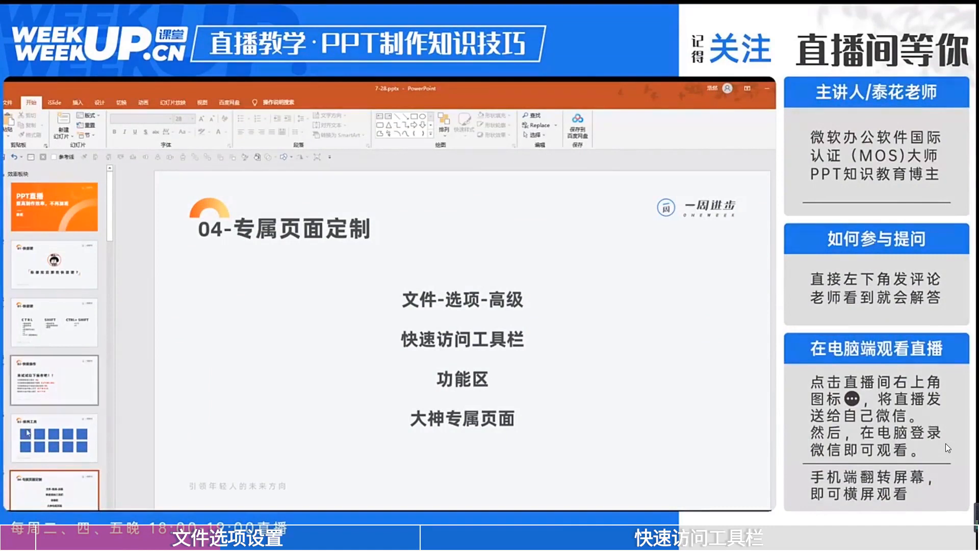
- Reopen the PowerPoint options and review the proofing (校对) settings for spelling and AutoCorrect
click(8, 102)
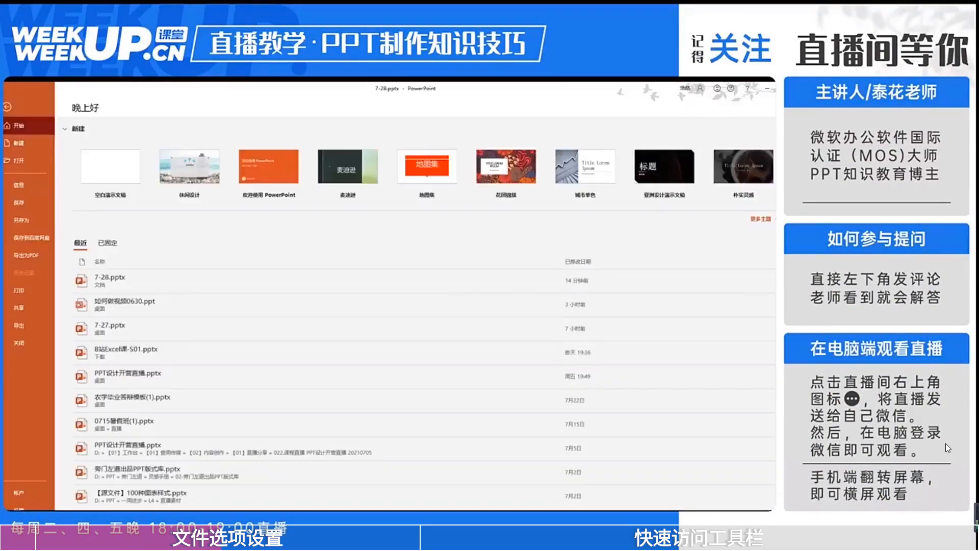
click(19, 527)
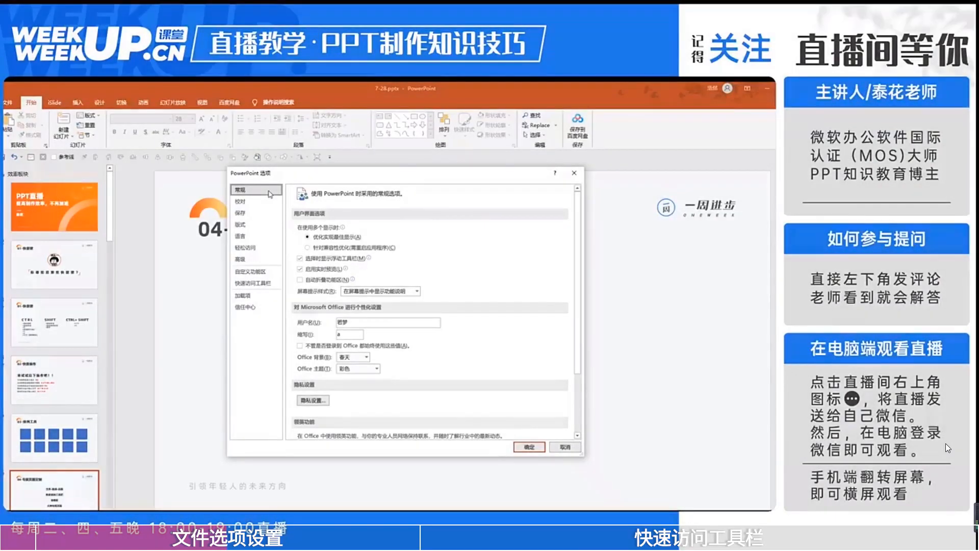
click(269, 201)
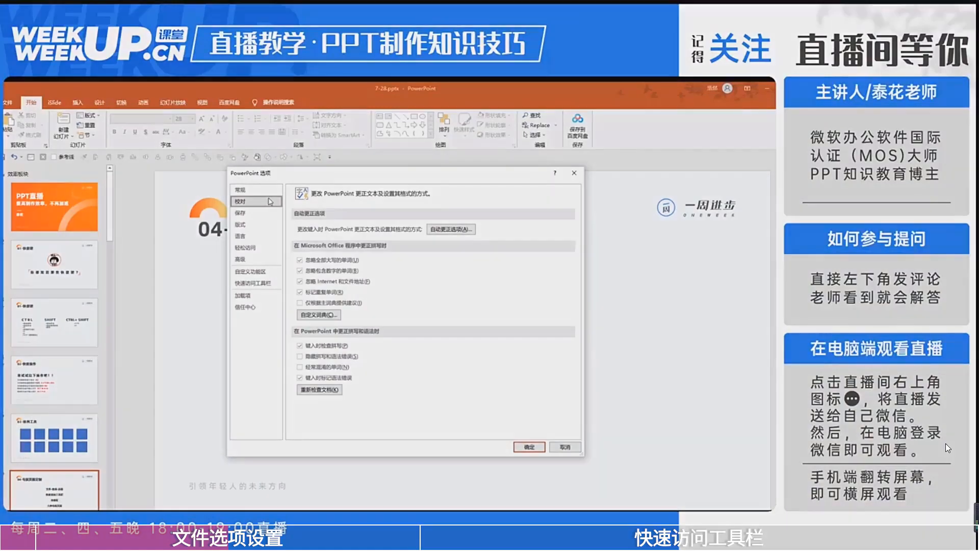
mouse_move(324, 175)
mouse_down()
mouse_move(479, 187)
mouse_move(312, 186)
mouse_up()
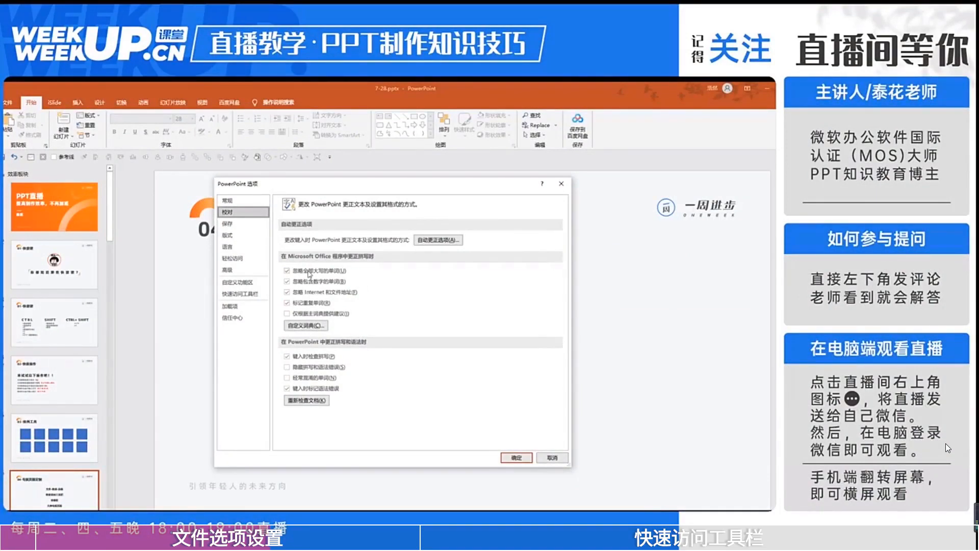
- Review the save (保存) options, covering the AutoRecover interval and the font embedding settings for 7-28.pptx
click(257, 231)
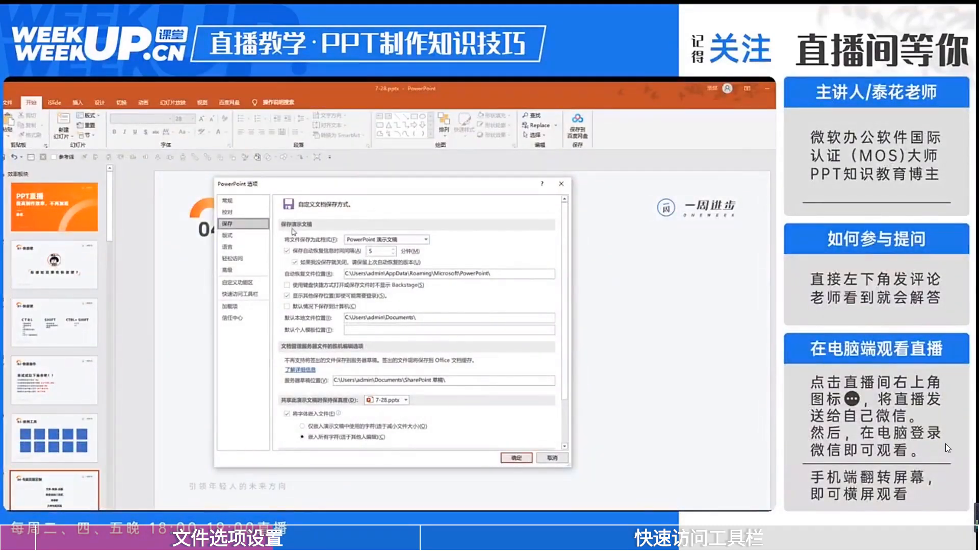
double_click(383, 252)
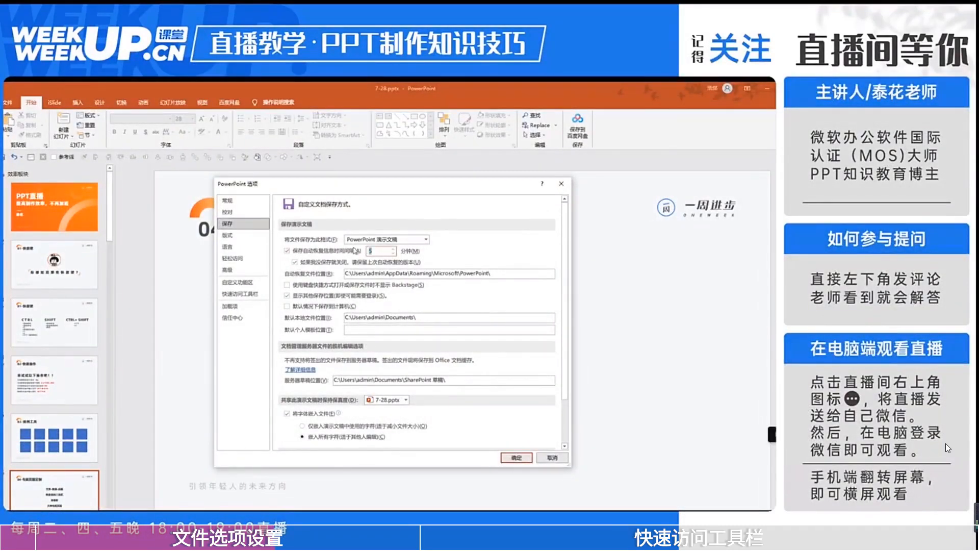
click(382, 251)
scroll(407, 406, down, 2)
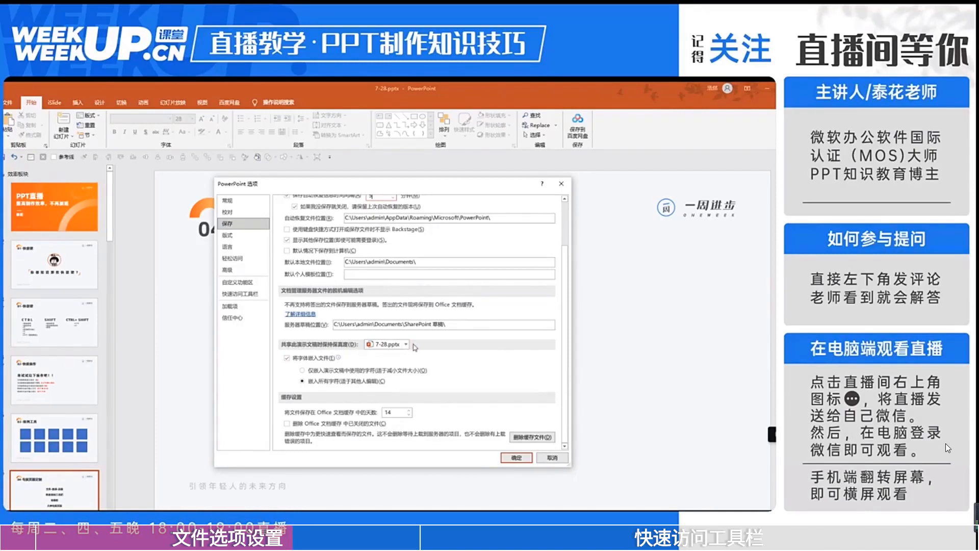
click(407, 344)
click(407, 346)
mouse_move(307, 362)
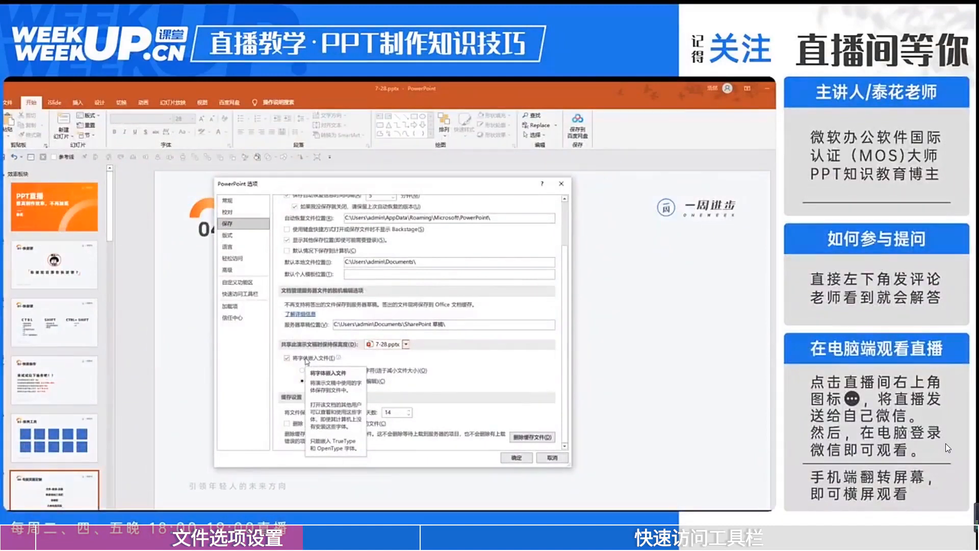
drag(334, 188, 670, 205)
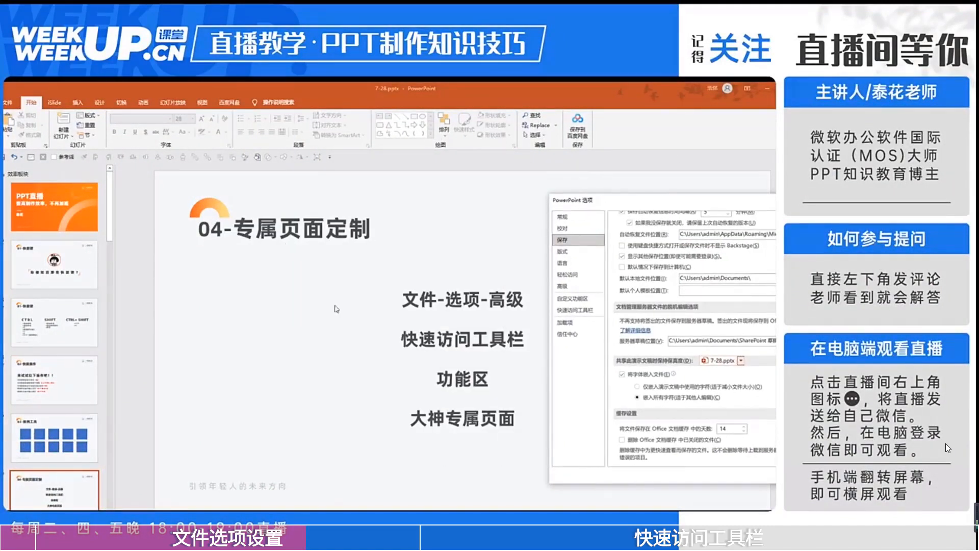
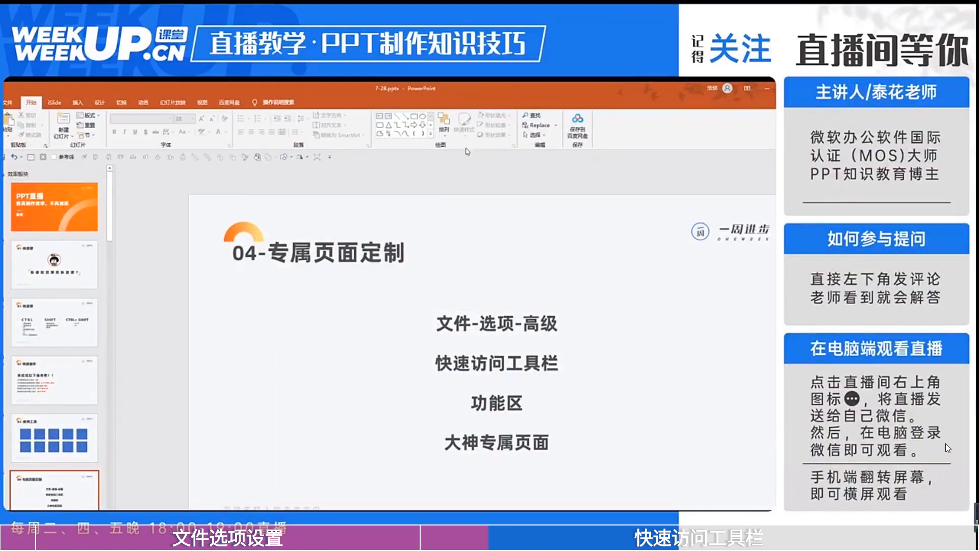
- Insert a horizontal text box containing "3" in the empty area beside the 文件-选项-高级 line
click(79, 104)
click(365, 134)
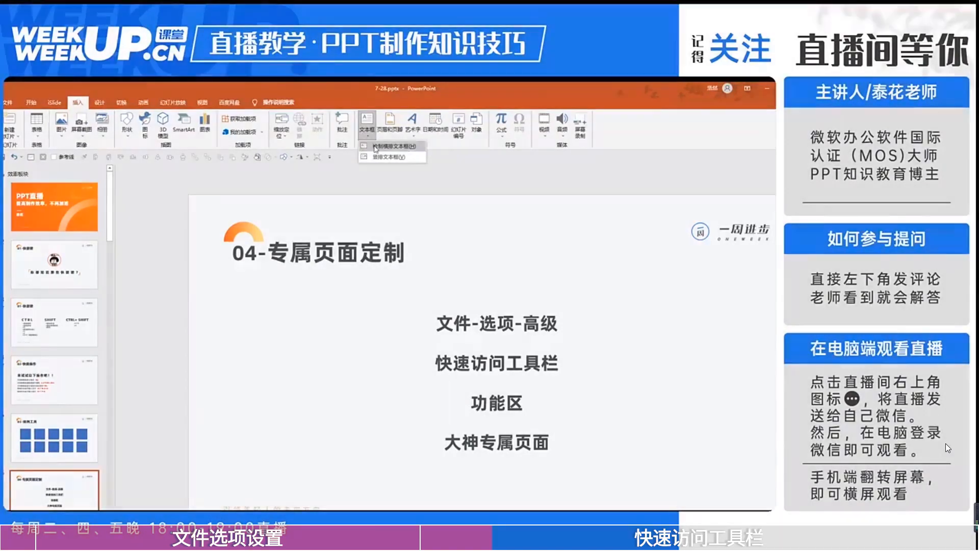
click(393, 146)
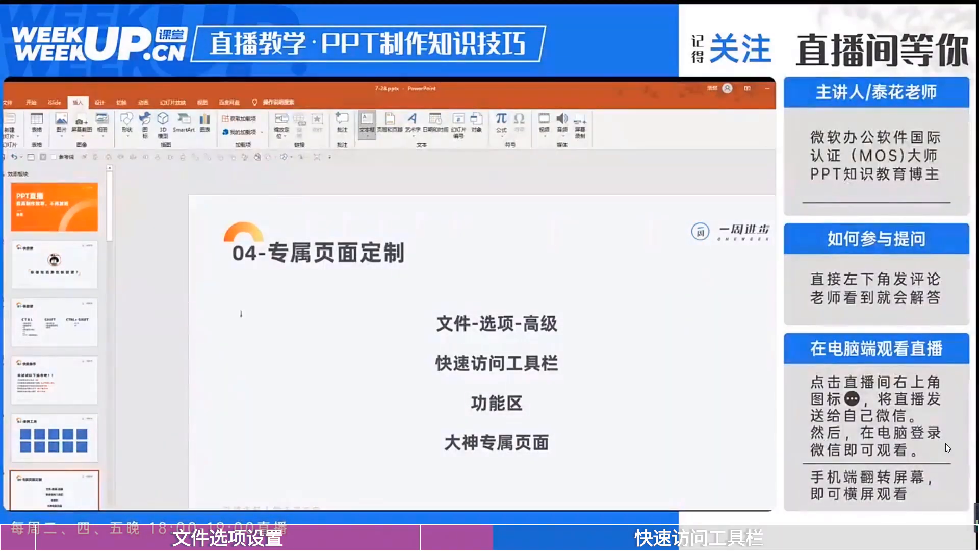
drag(240, 316, 313, 348)
text(3)
click(299, 346)
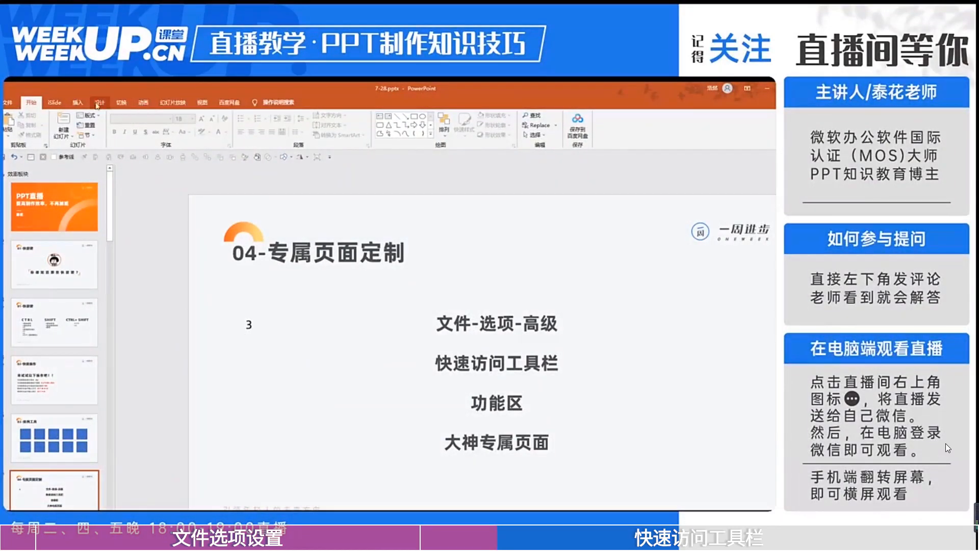
- Add the Text Box (文本框) command to the Quick Access Toolbar
click(77, 102)
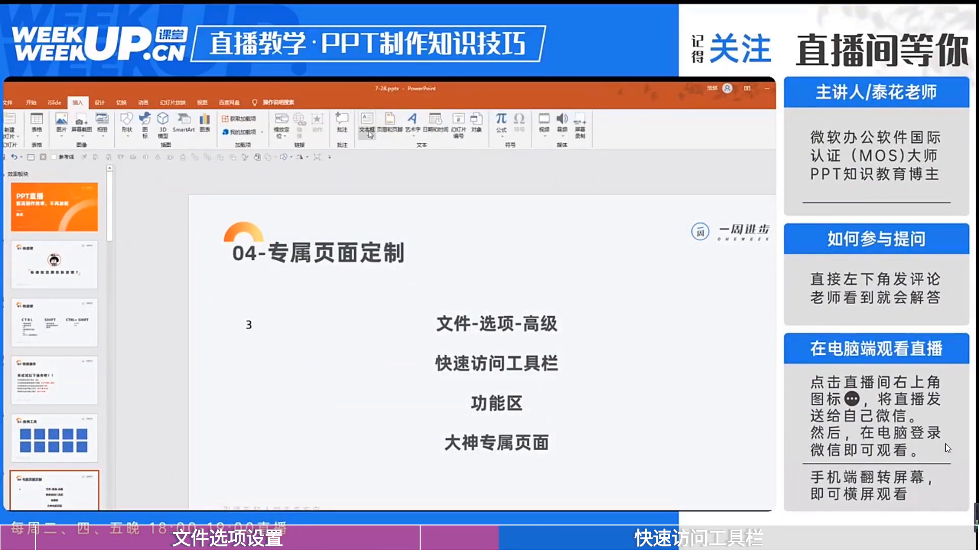
right_click(371, 134)
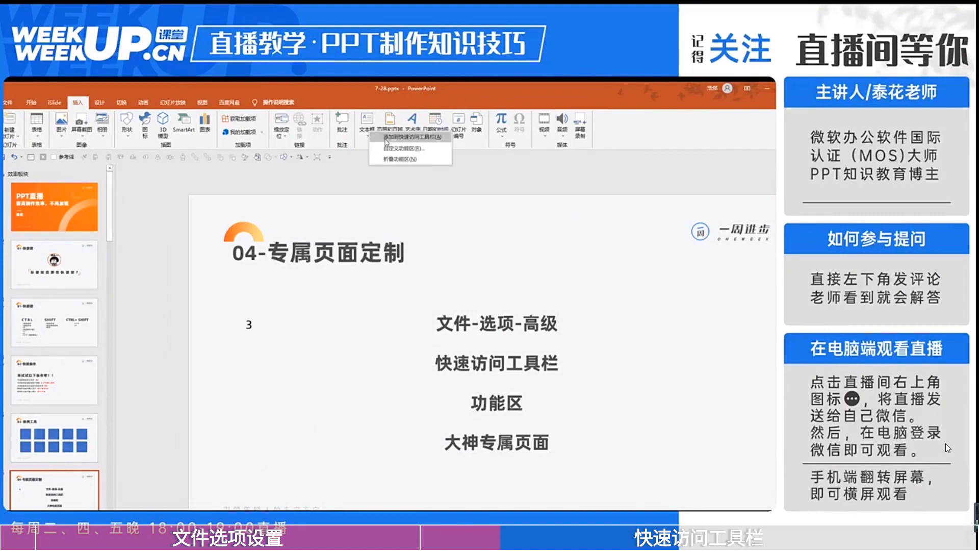
click(387, 138)
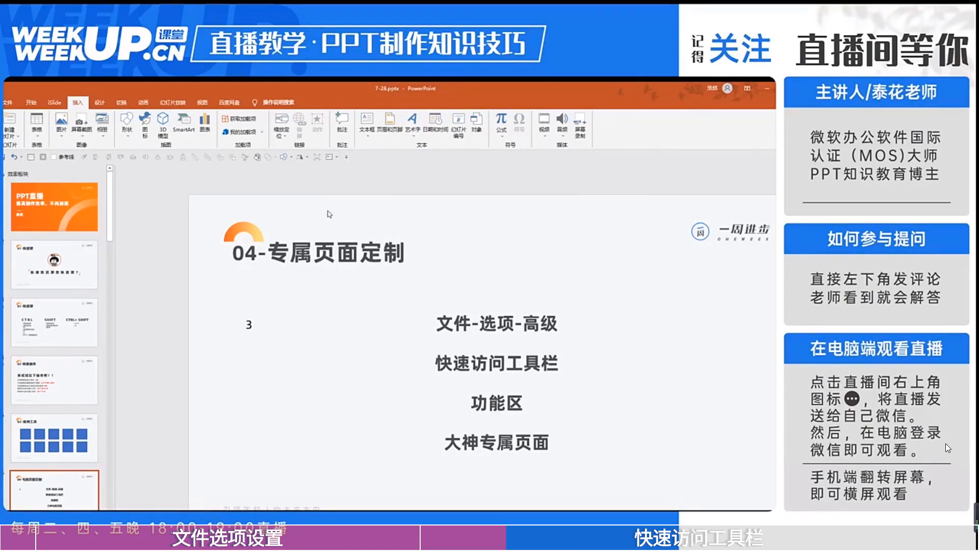
- Insert a text box containing "1" using the Quick Access Toolbar command and place it directly below the "3"
click(330, 157)
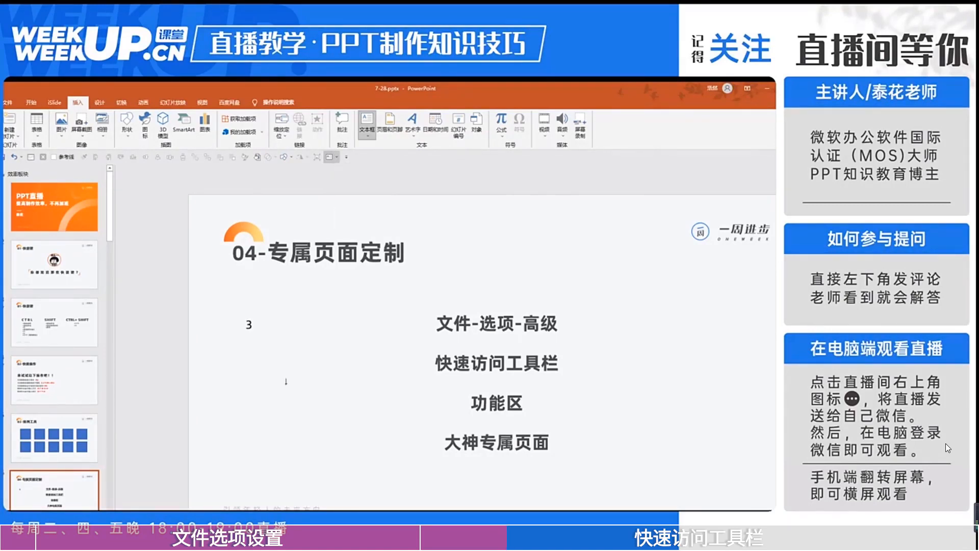
click(250, 349)
text(1)
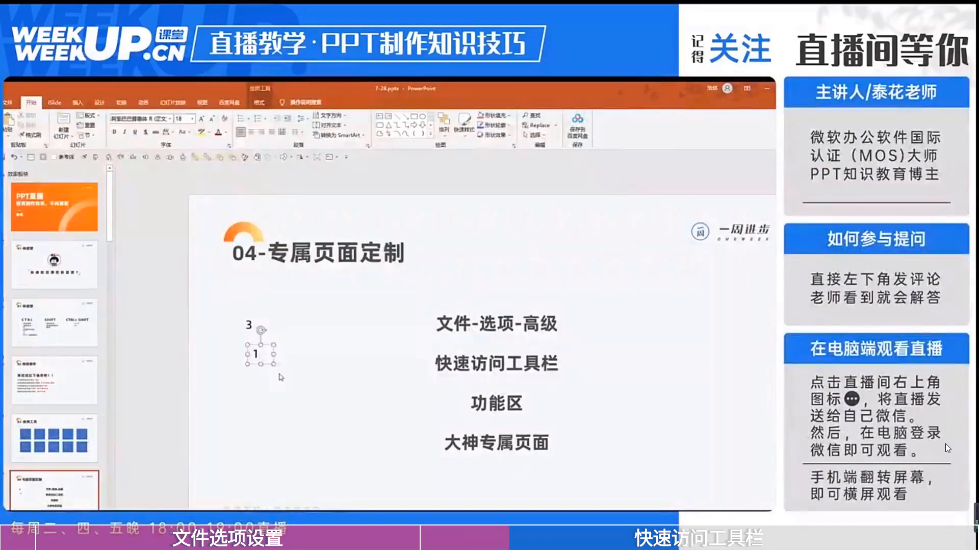
click(279, 376)
drag(328, 384, 262, 338)
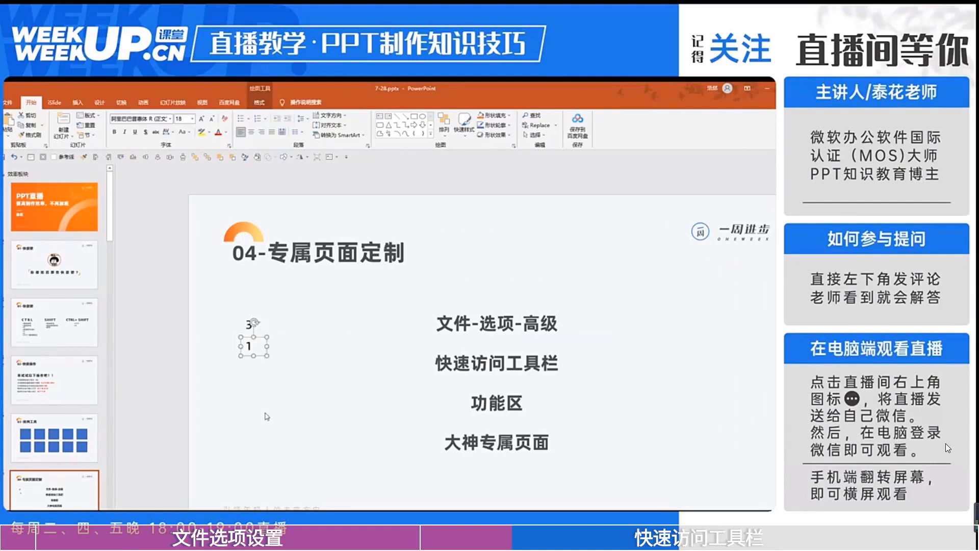
click(267, 415)
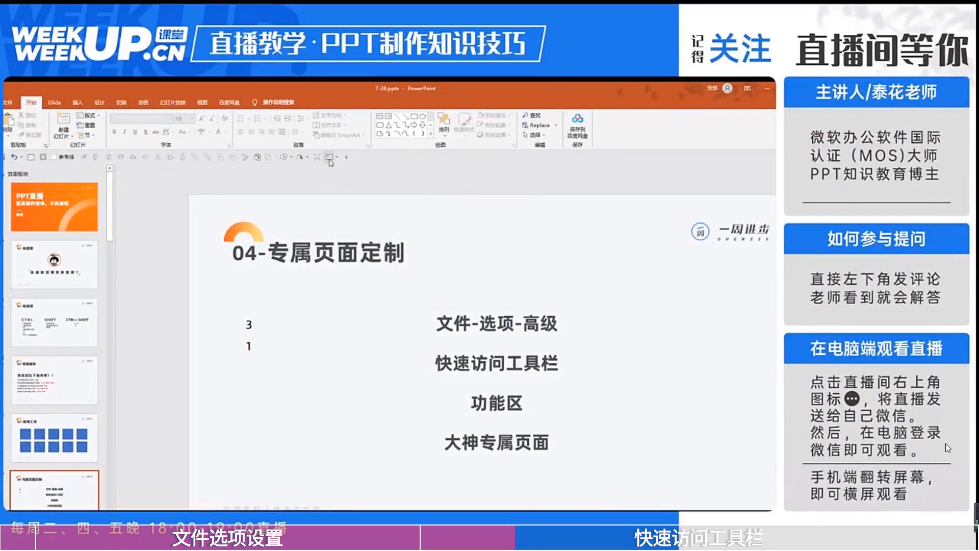
- View the Arrange (排列) options for the 文件-选项-高级 text box, then clear the selection on the slide
click(454, 323)
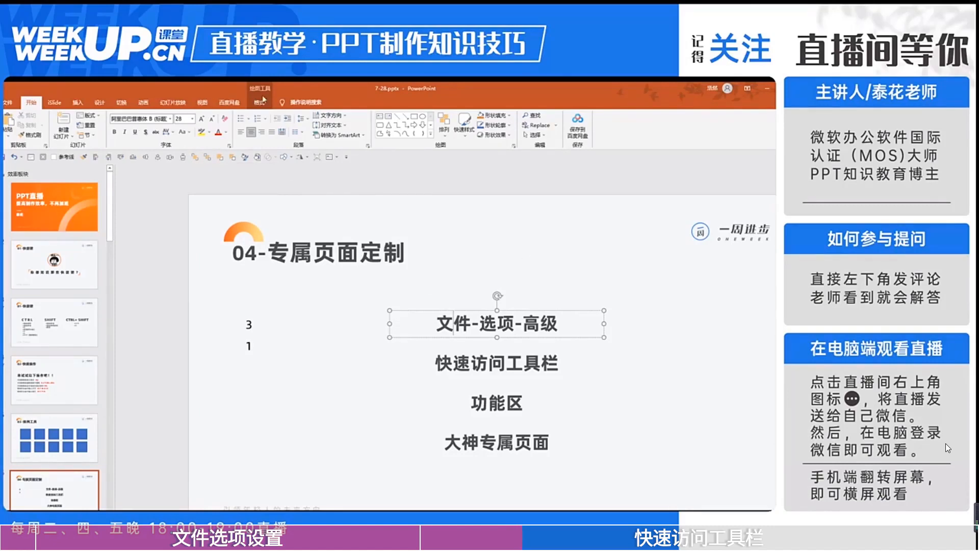
click(444, 134)
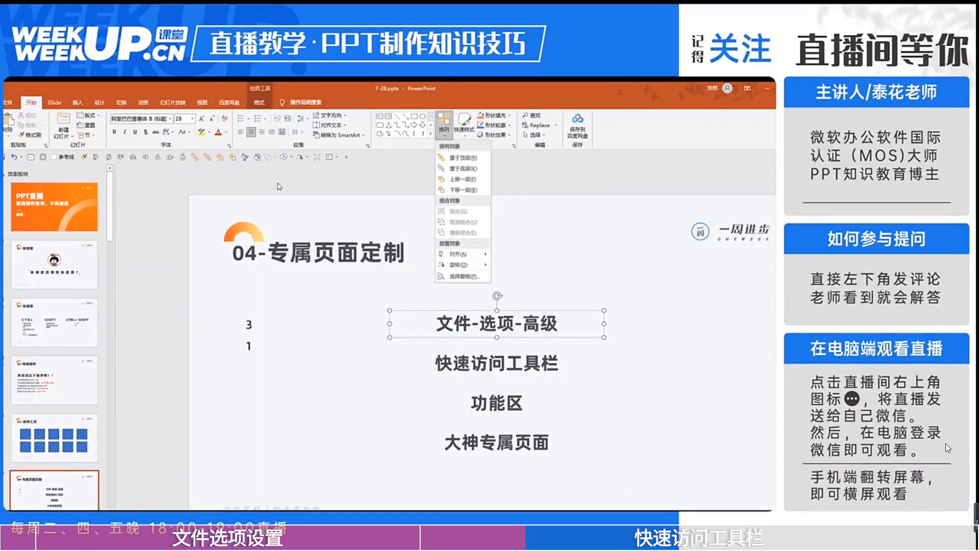
key(Escape)
click(452, 363)
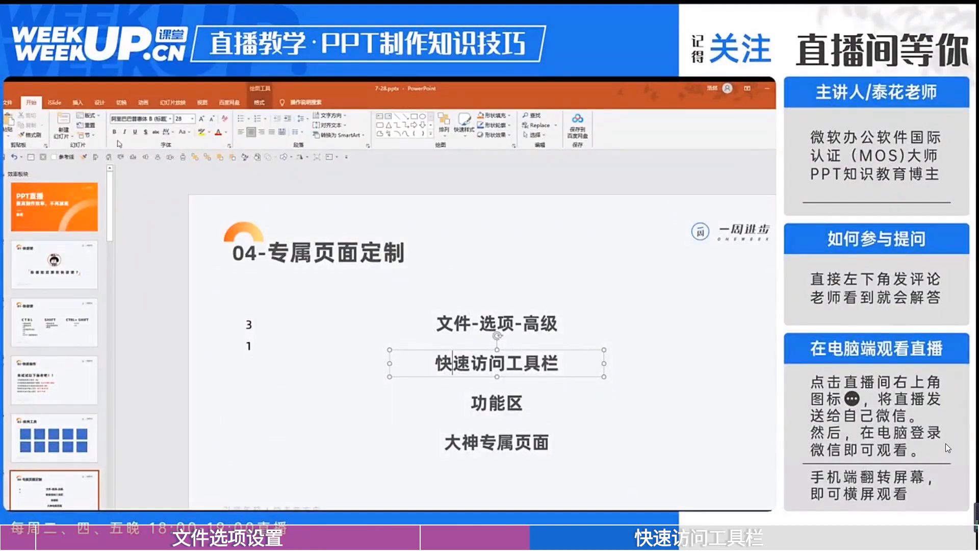
click(506, 256)
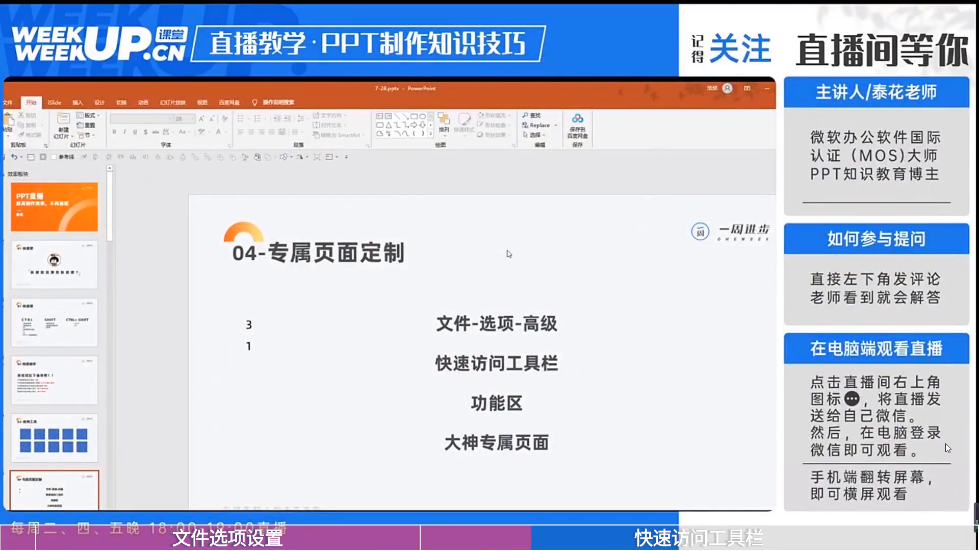
- Delete the "1" and "3" text boxes from the slide
mouse_move(217, 295)
mouse_down()
mouse_move(253, 330)
mouse_move(288, 390)
mouse_move(217, 295)
mouse_up()
key(Delete)
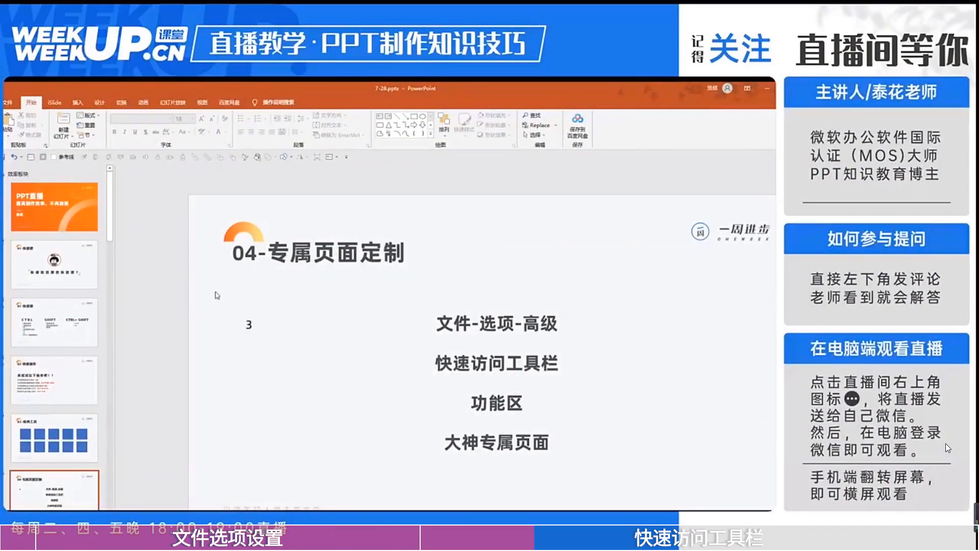
click(249, 324)
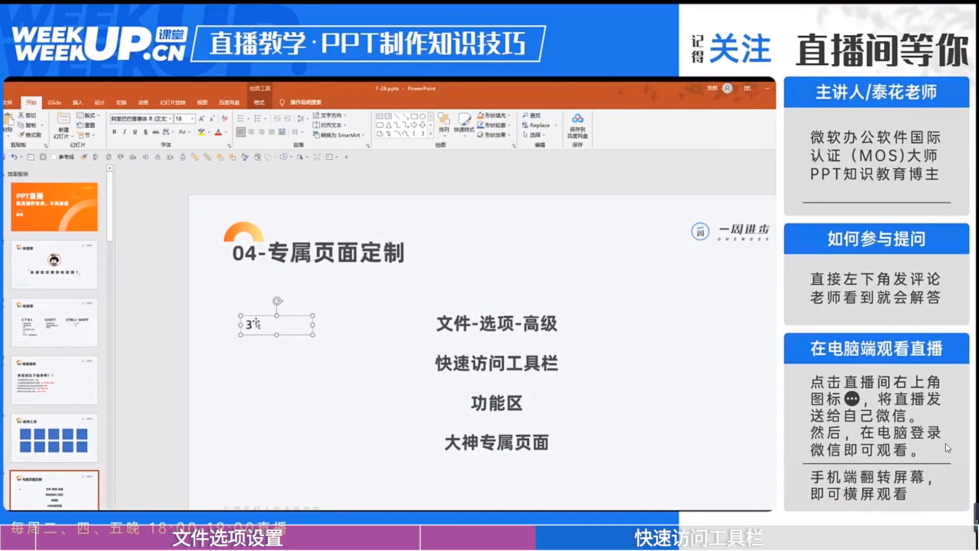
key(Delete)
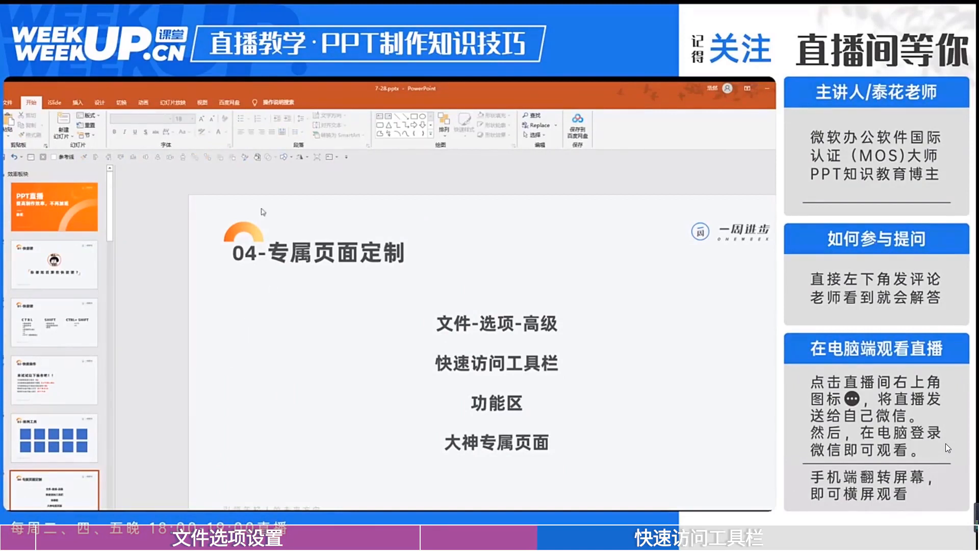
- With the 文件-选项-高级 text box selected, check whether Arrange (排列) and its 左对齐 alignment can be added to the Quick Access Toolbar
click(480, 313)
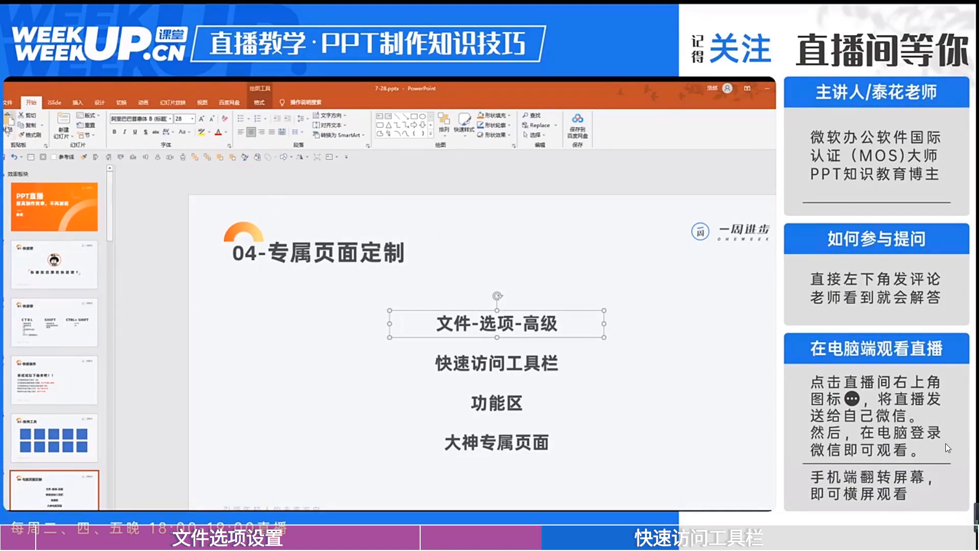
right_click(447, 120)
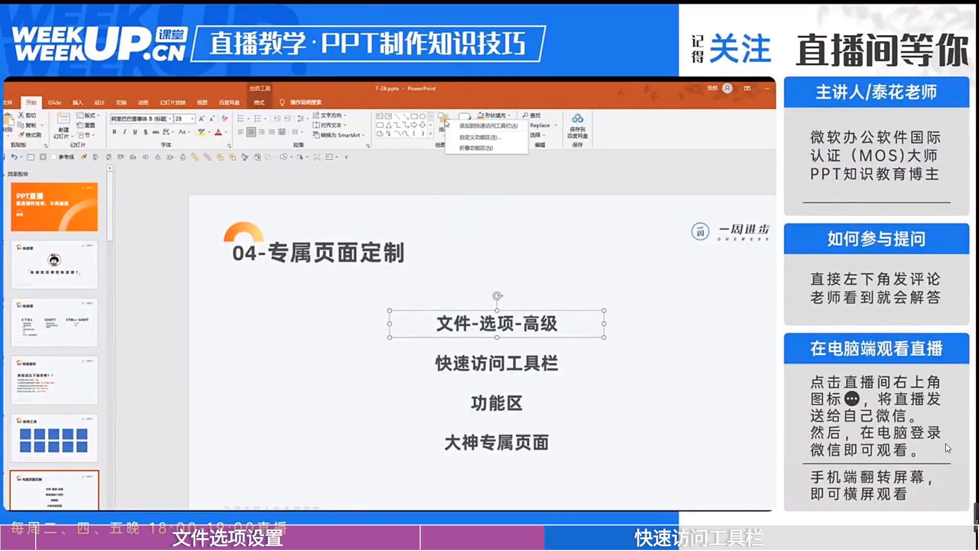
key(Escape)
click(444, 128)
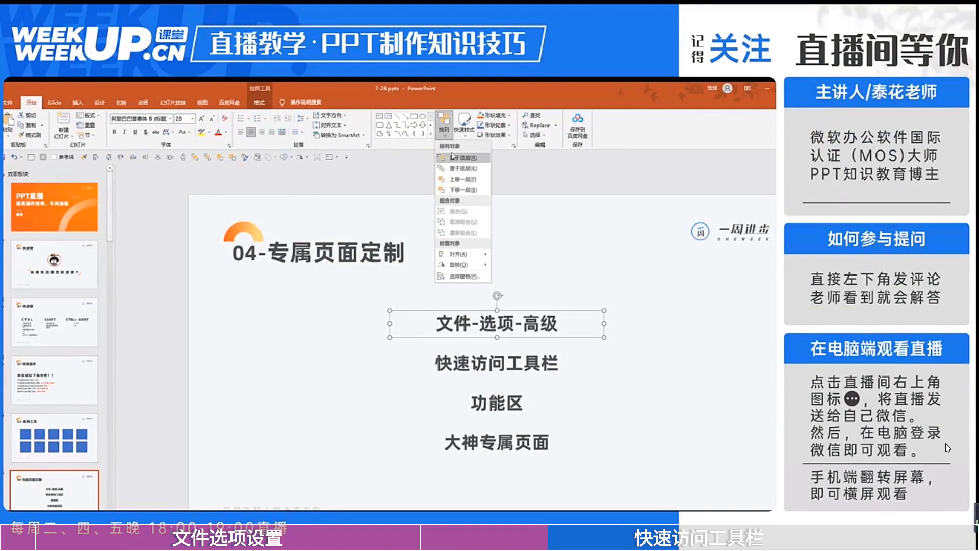
mouse_move(459, 259)
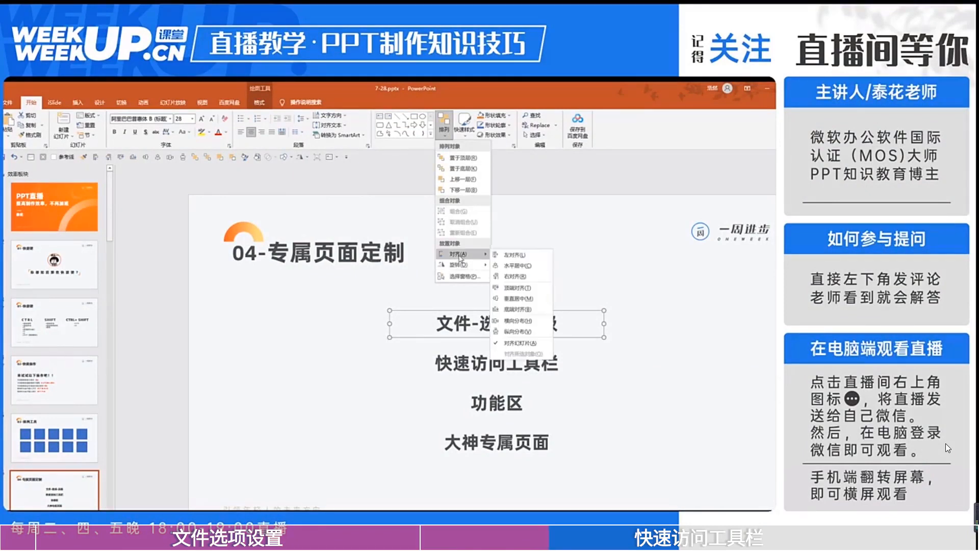
right_click(517, 255)
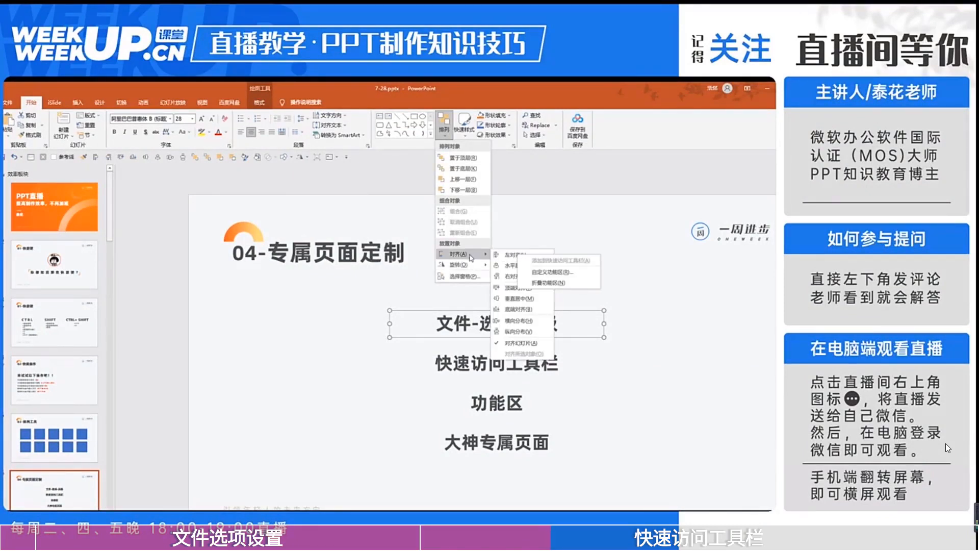
right_click(470, 255)
click(485, 255)
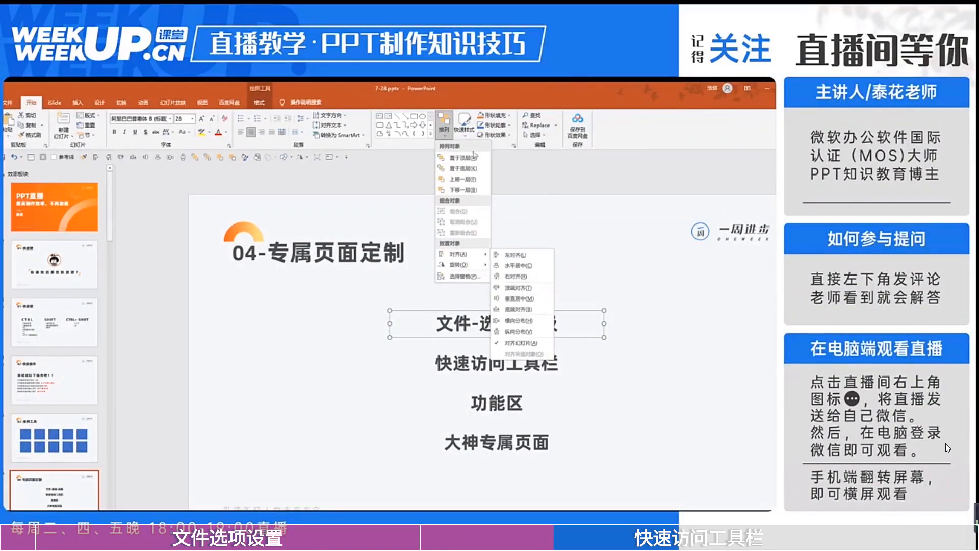
click(445, 130)
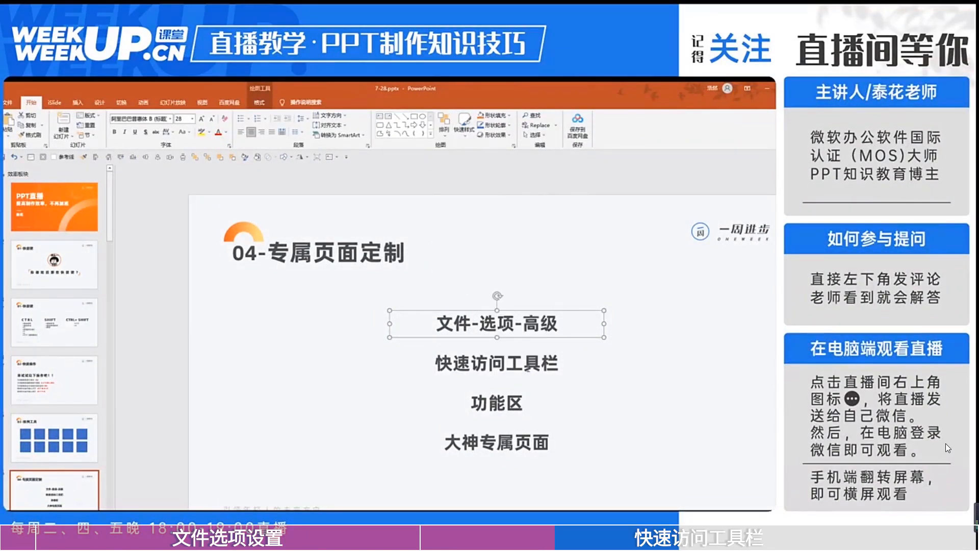
click(524, 365)
scroll(546, 265, down, 1)
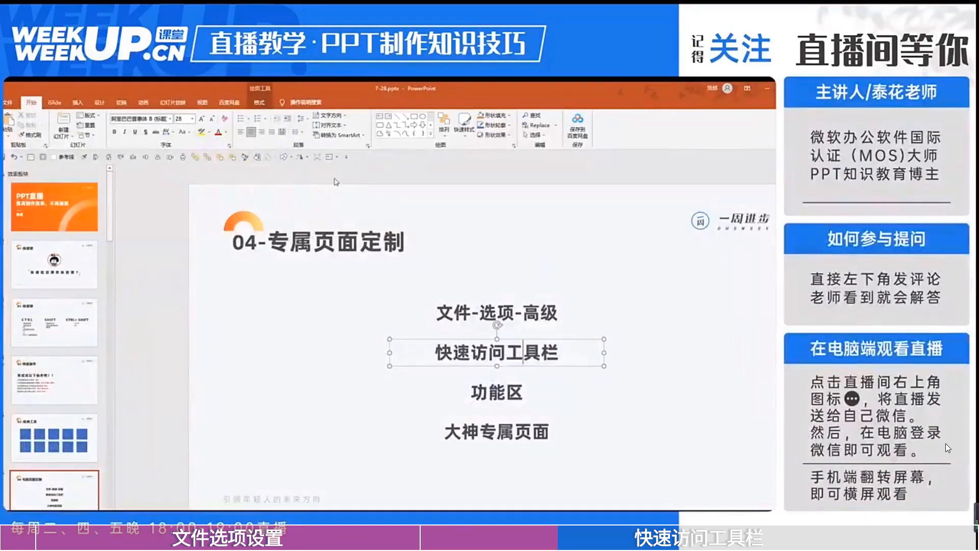
click(287, 172)
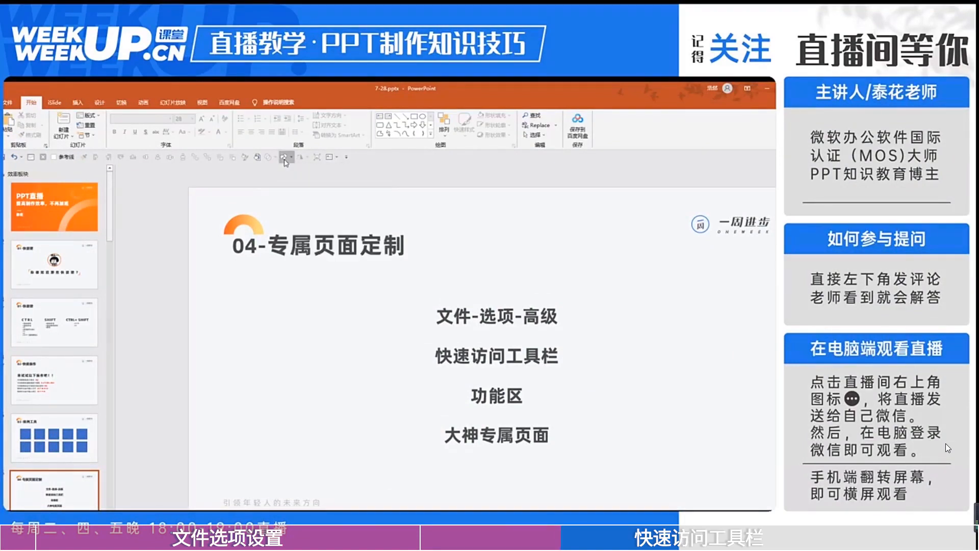
- Check the Quick Access Toolbar options for the Shapes (形状) and Text Box (文本框) commands without adding them
click(78, 102)
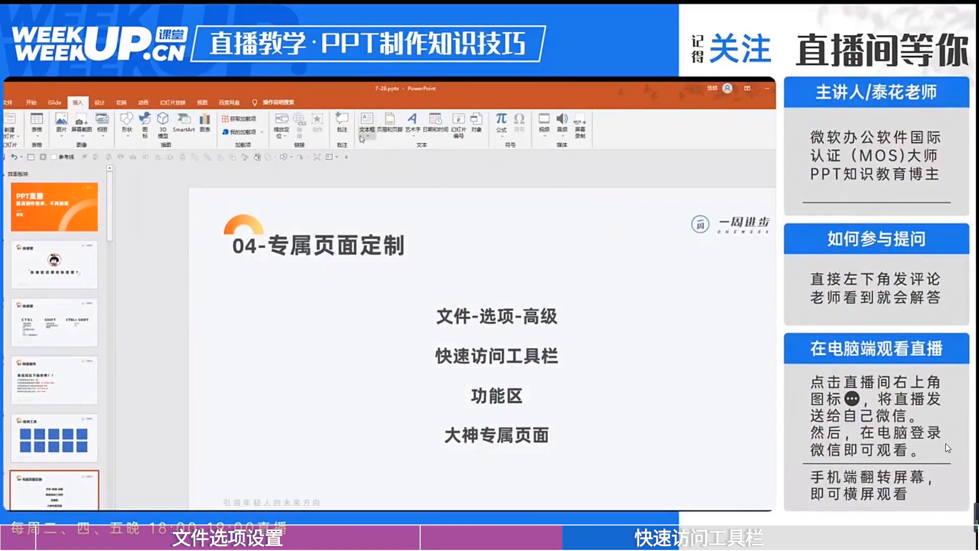
click(128, 127)
right_click(129, 125)
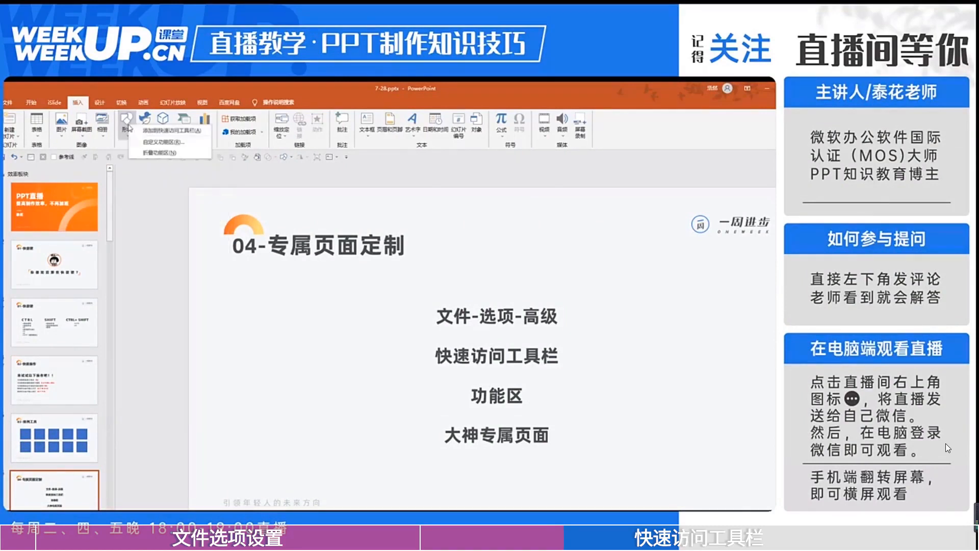
click(300, 170)
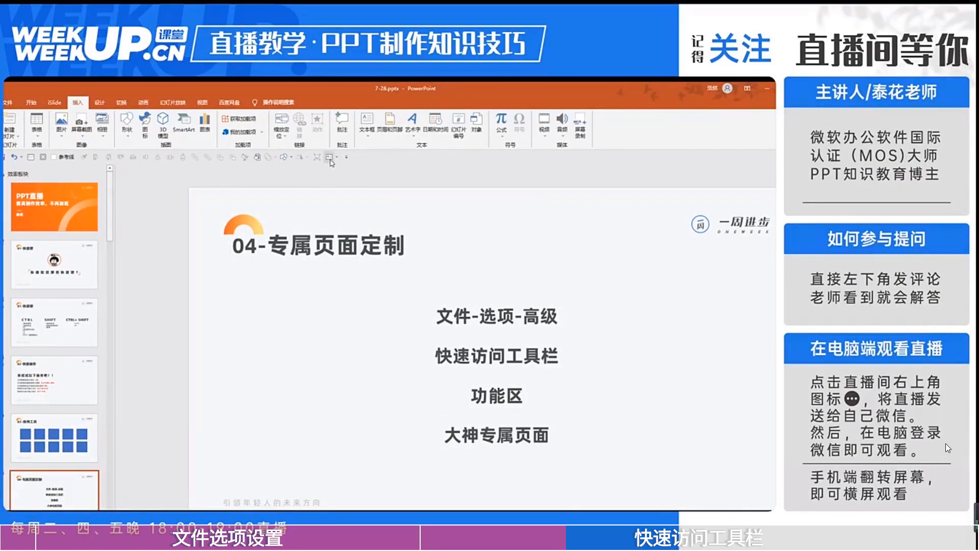
right_click(366, 119)
click(291, 186)
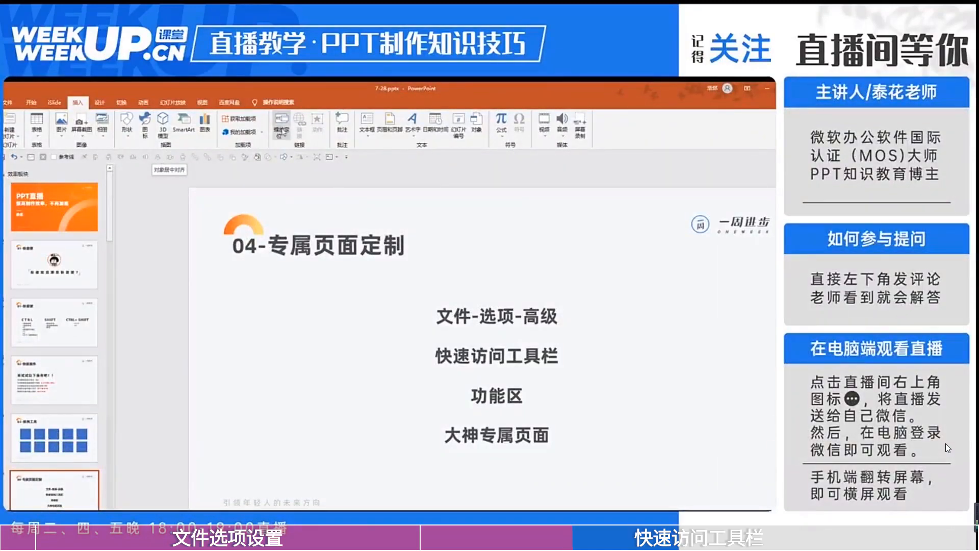
- Review the object alignment commands under Arrange (排列), including 水平居中
click(31, 103)
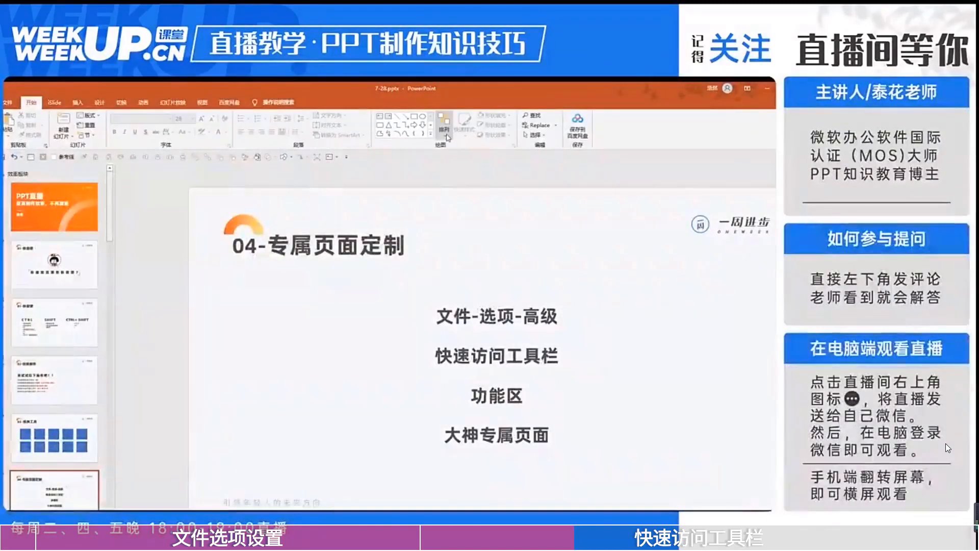
click(443, 130)
mouse_move(464, 255)
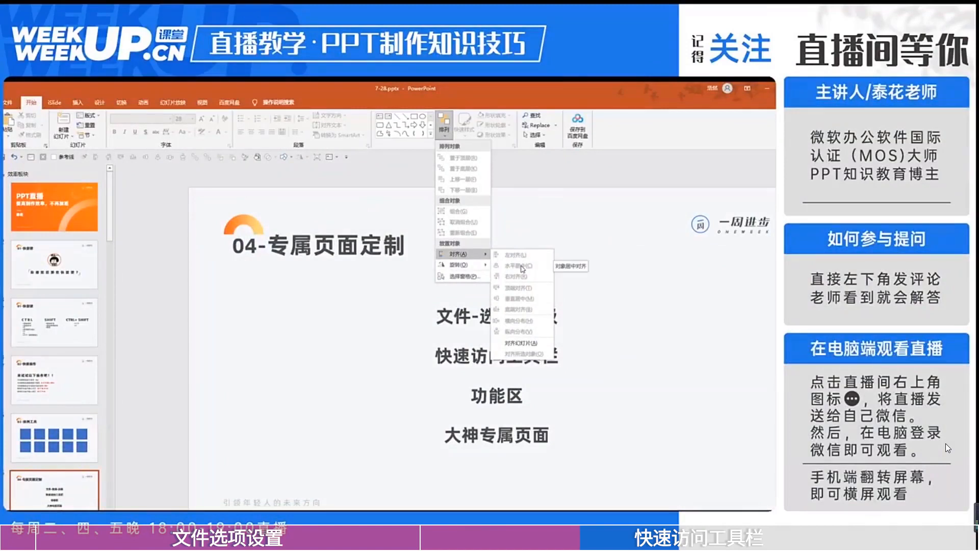
click(581, 221)
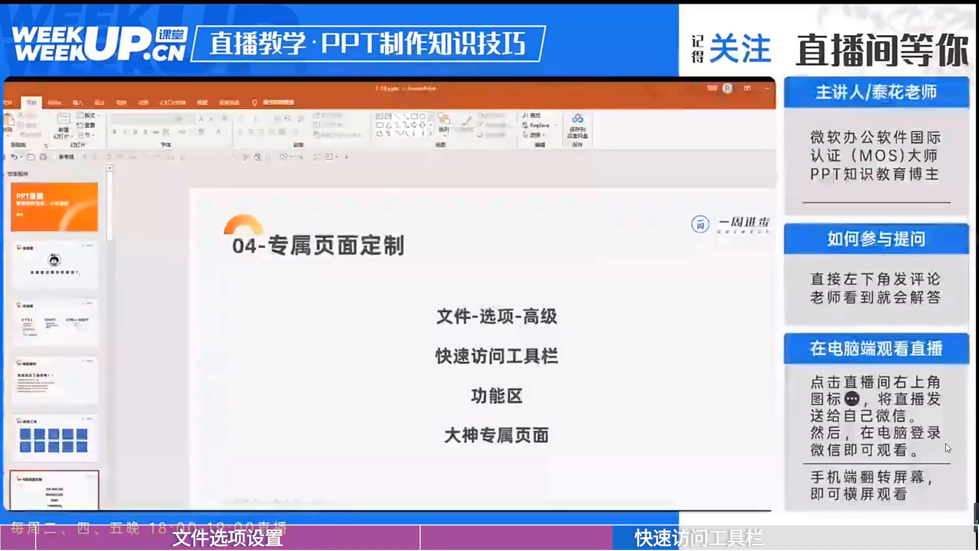
- Select the 功能区 text box and review the ribbon's command groups for 插入, 设计, 切换 and 动画
click(523, 396)
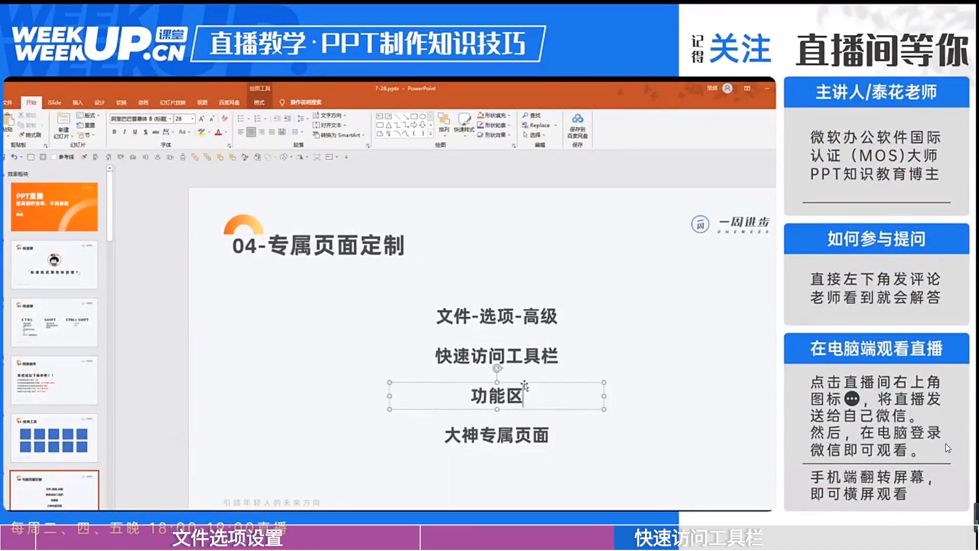
key(Escape)
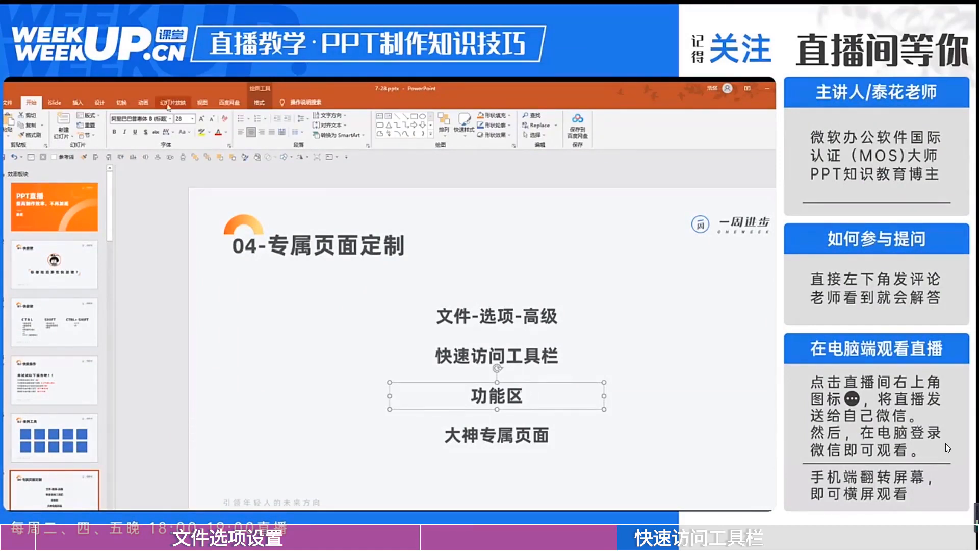
click(84, 105)
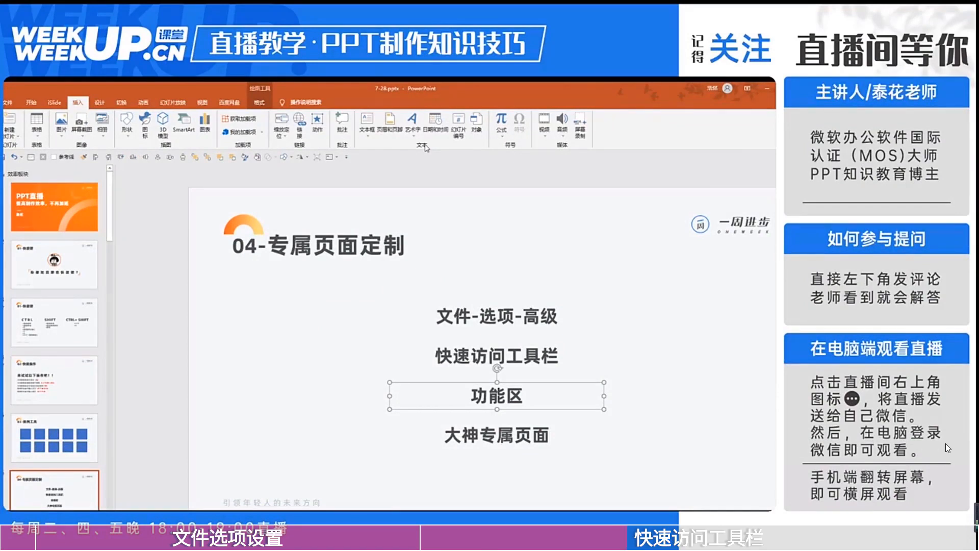
click(100, 103)
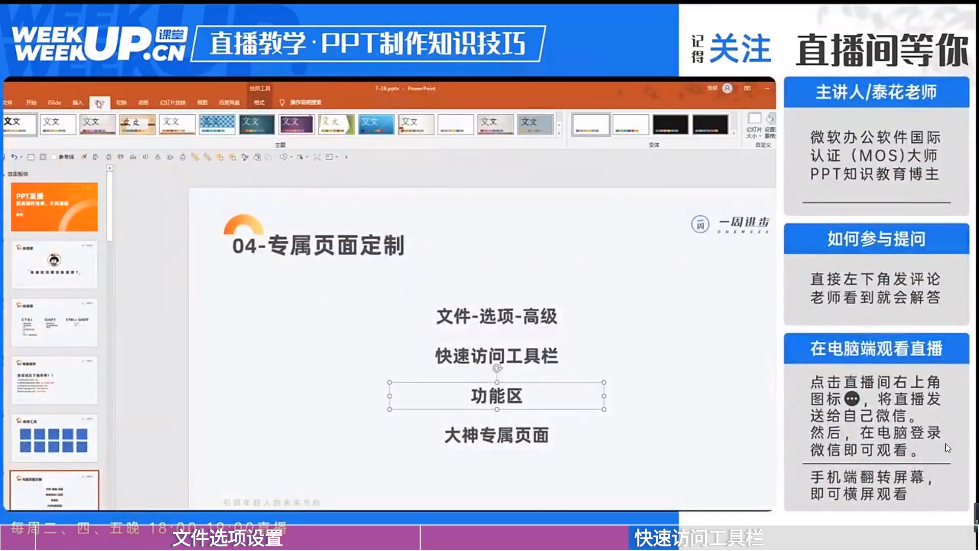
click(123, 102)
click(143, 103)
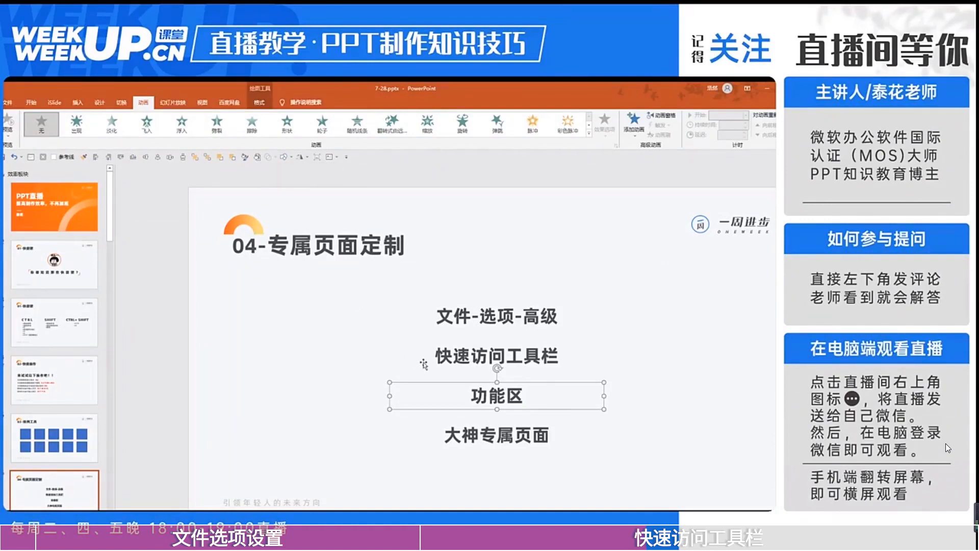
- Open the PowerPoint options and look through the 高级 settings down to the end of the page
click(7, 103)
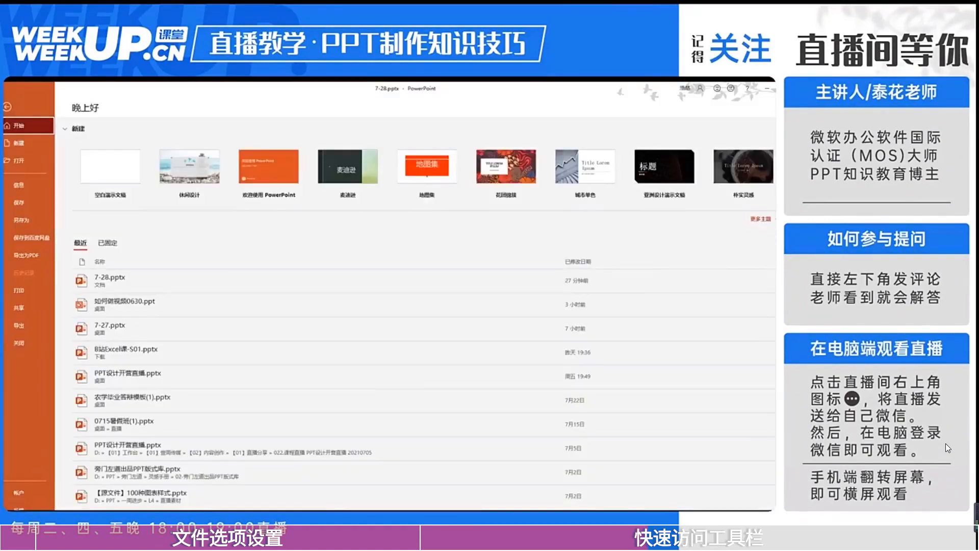
click(19, 527)
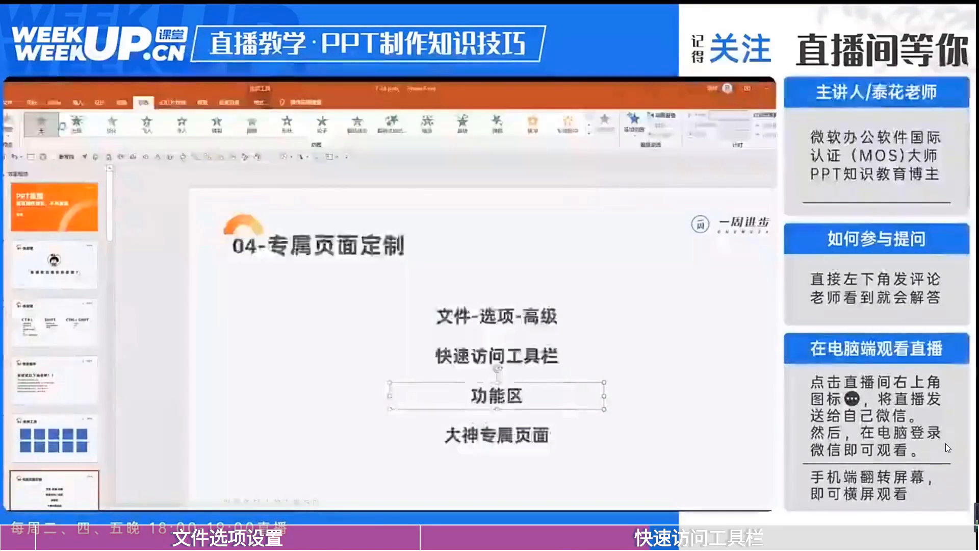
click(250, 259)
scroll(476, 284, down, 10)
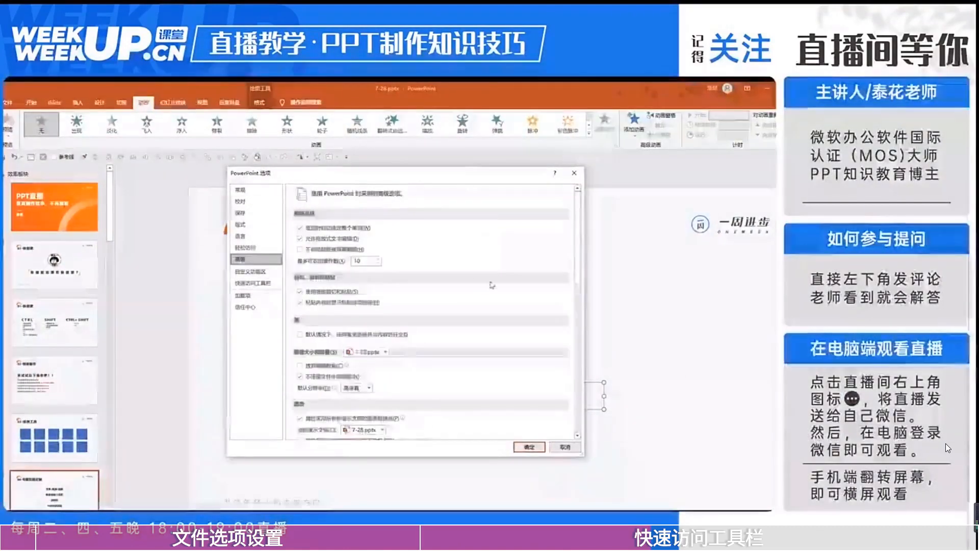
scroll(476, 285, down, 8)
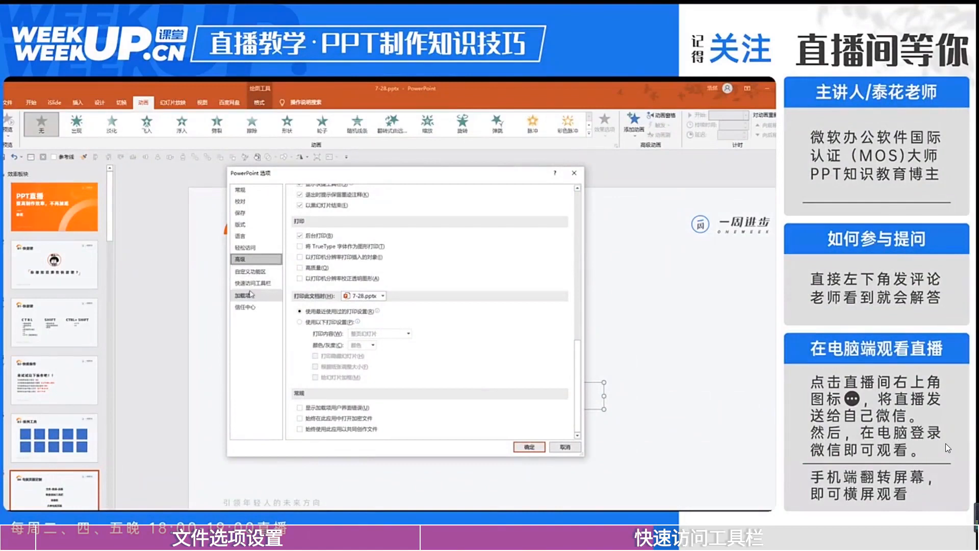
- Compare the available commands on the 自定义功能区 and 快速访问工具栏 options pages
click(250, 272)
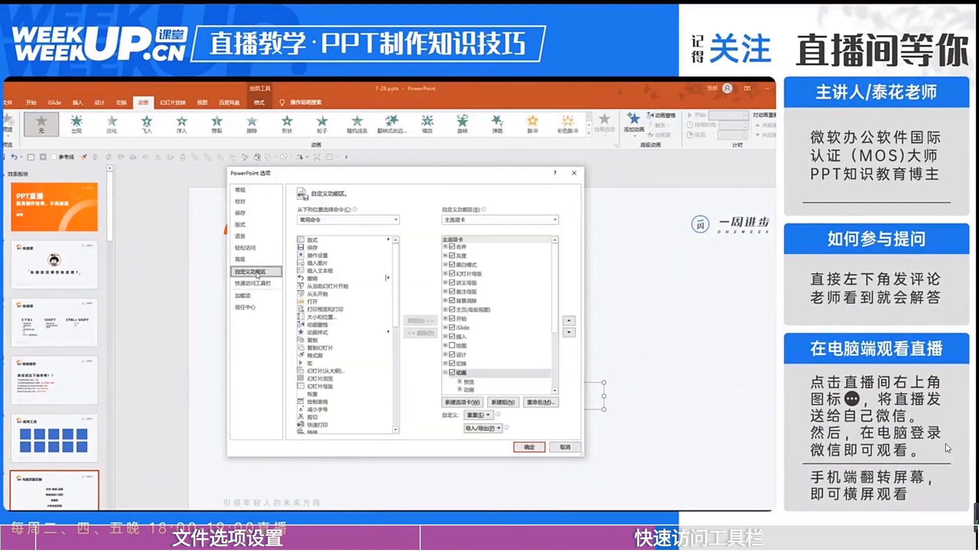
drag(396, 176, 365, 183)
click(235, 289)
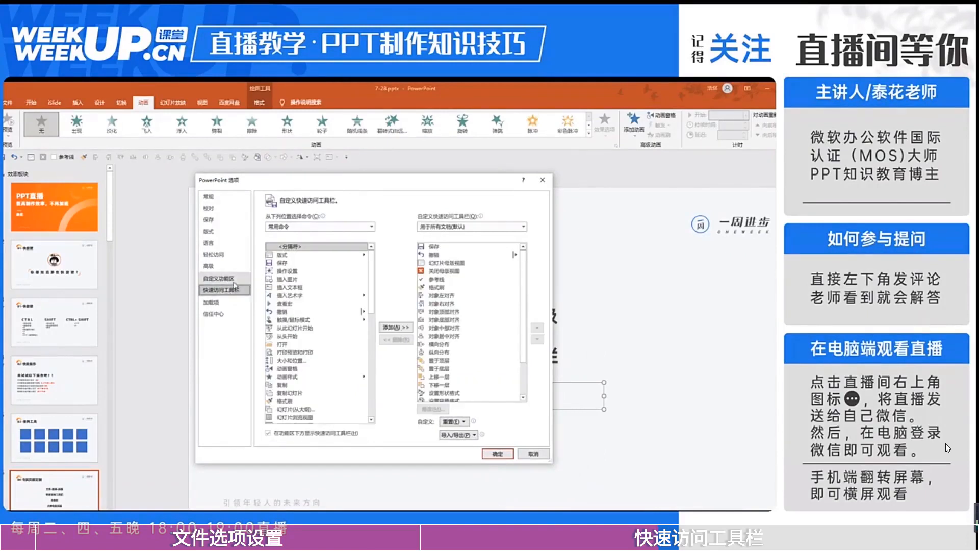
scroll(310, 355, down, 10)
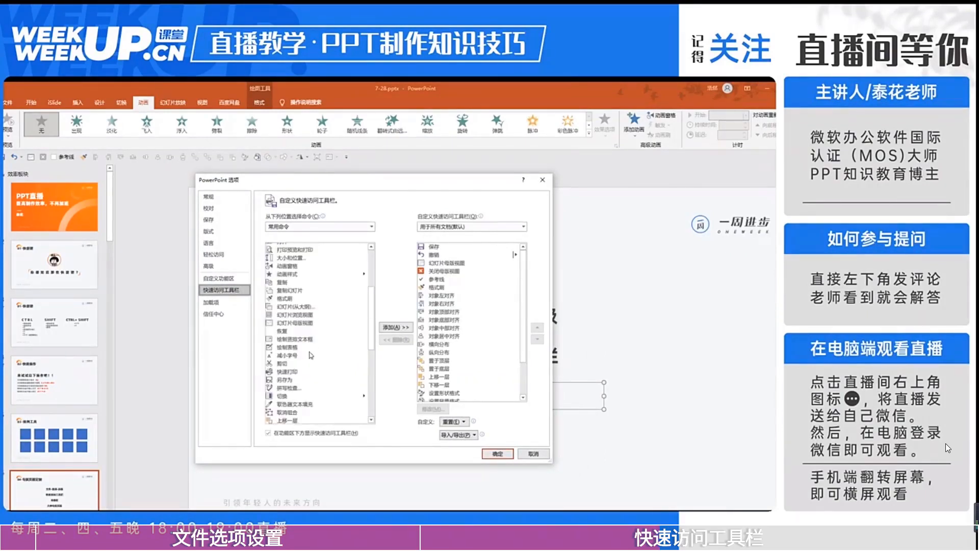
- Create a new custom tab after 动画 on the 自定义功能区 page and inspect its new group
click(220, 278)
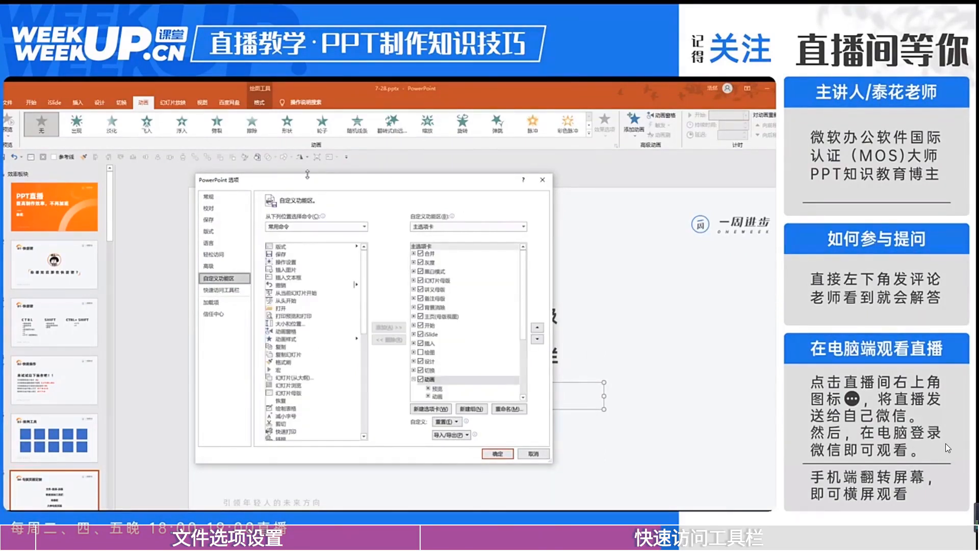
drag(309, 181, 281, 189)
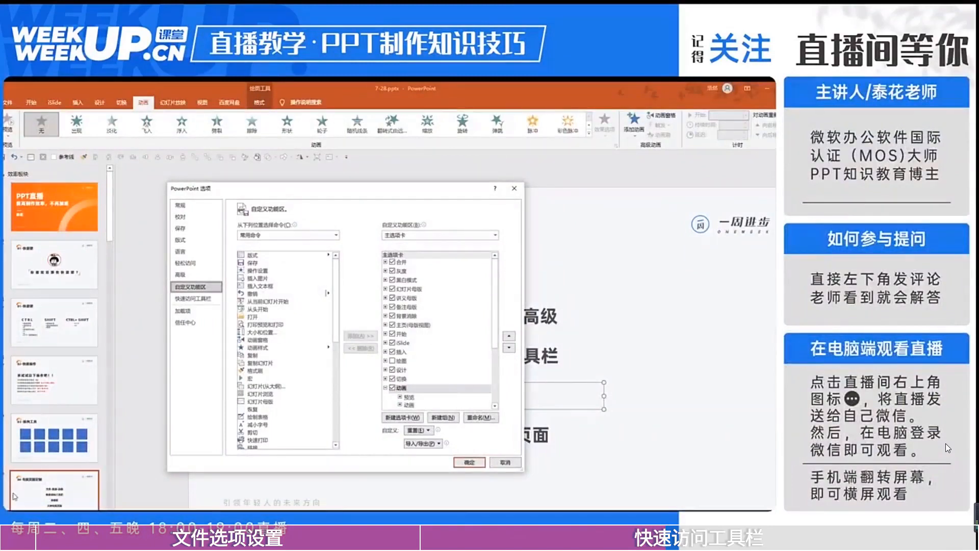
click(393, 419)
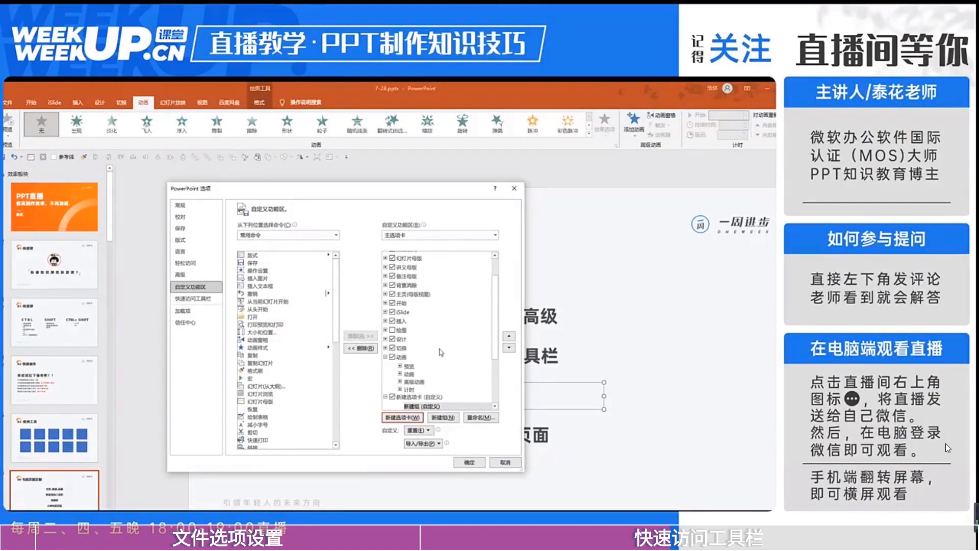
click(426, 406)
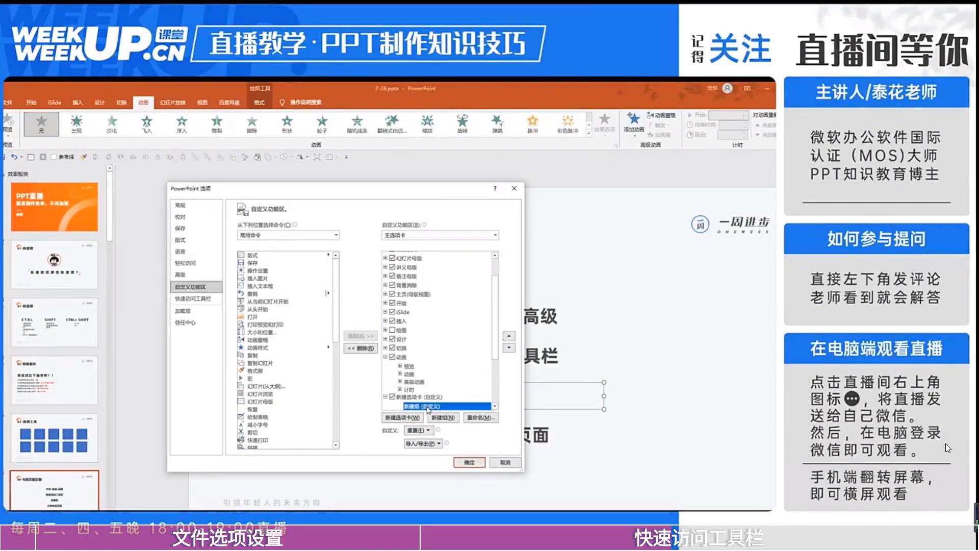
double_click(419, 397)
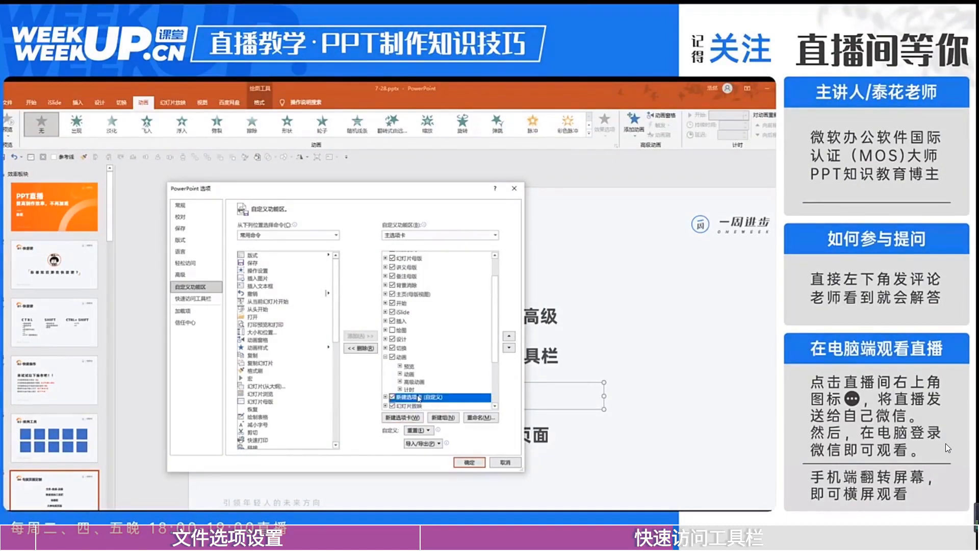
click(410, 407)
click(420, 397)
click(386, 397)
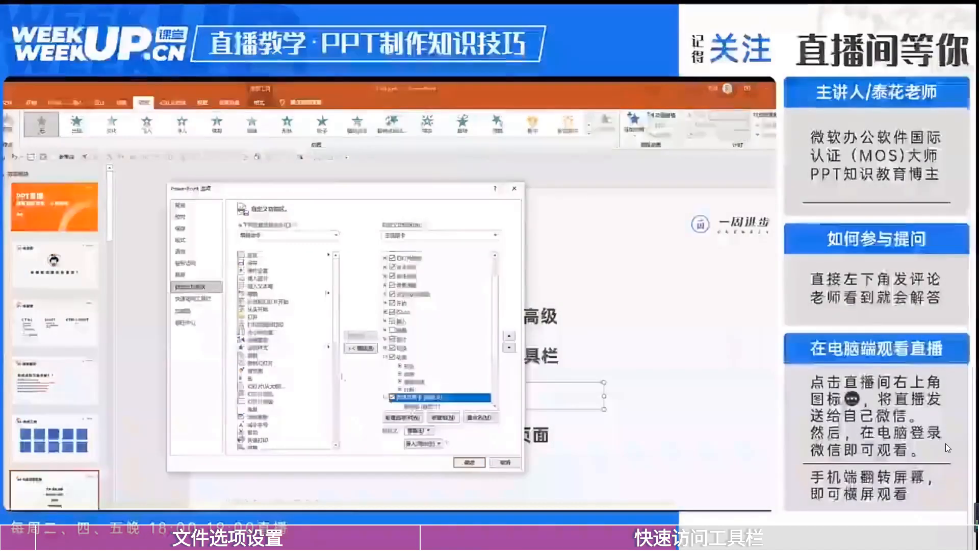
scroll(412, 402, down, 3)
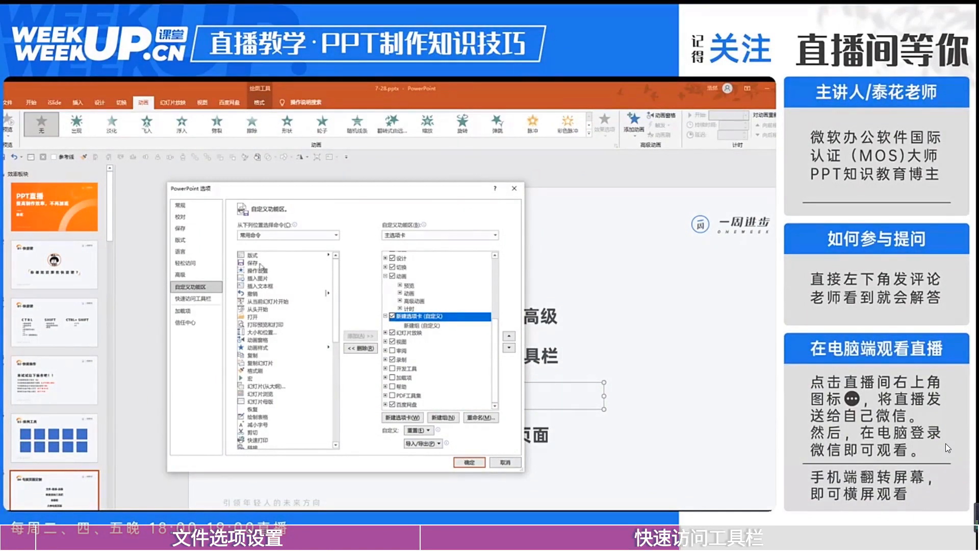
- Try to add the 保存 command directly to the new custom tab instead of its group
click(262, 263)
click(361, 336)
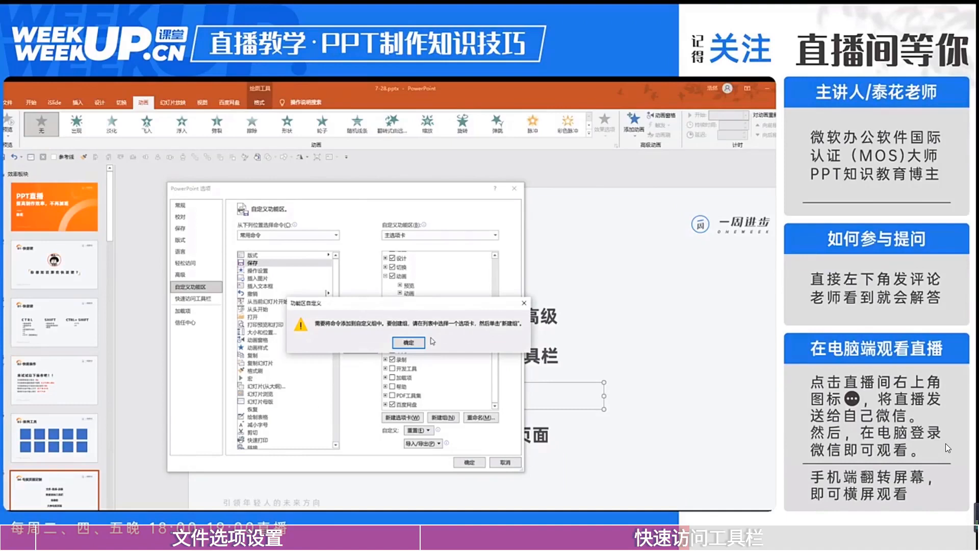
click(410, 342)
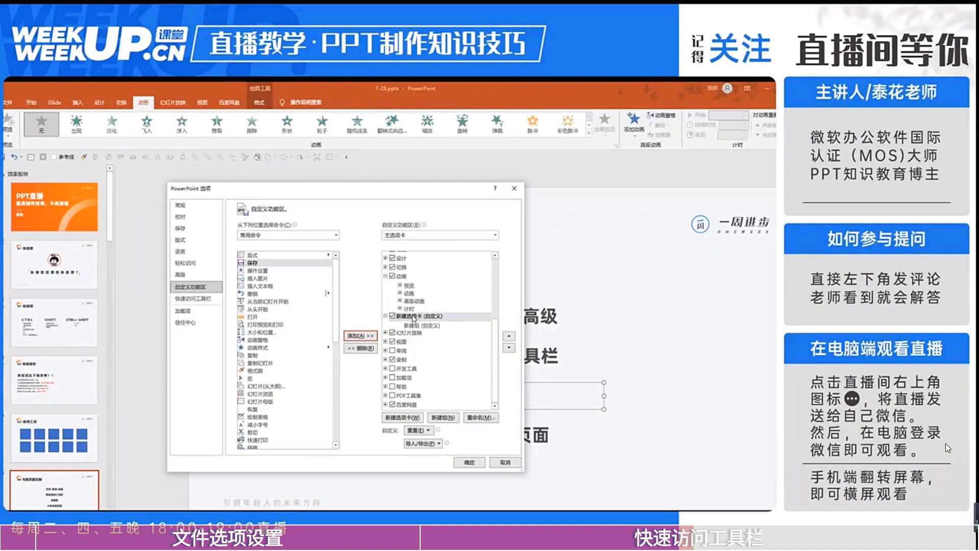
- Rename the new custom tab to the presenter's name followed by 专属
click(481, 418)
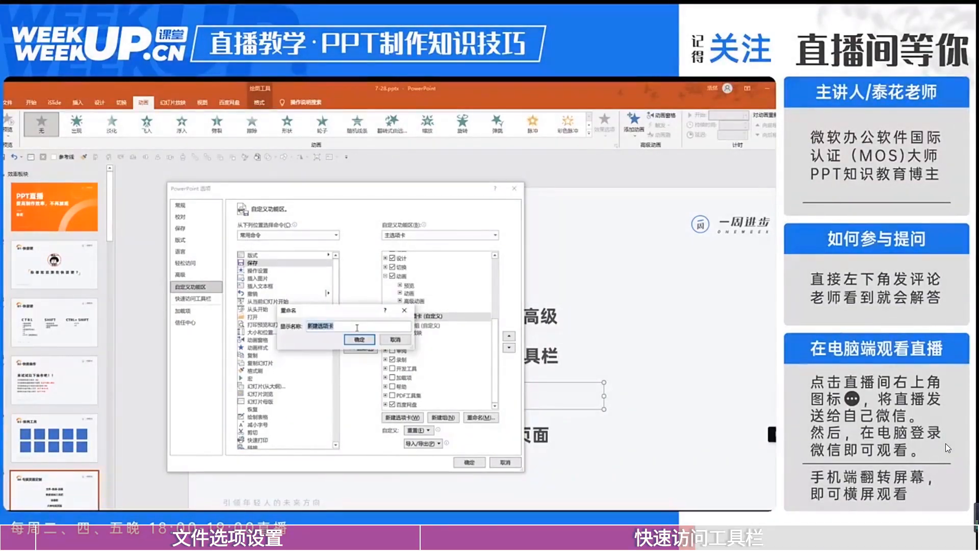
text(tai)
key(BackSpace)
key(BackSpace)
key(BackSpace)
text(ta)
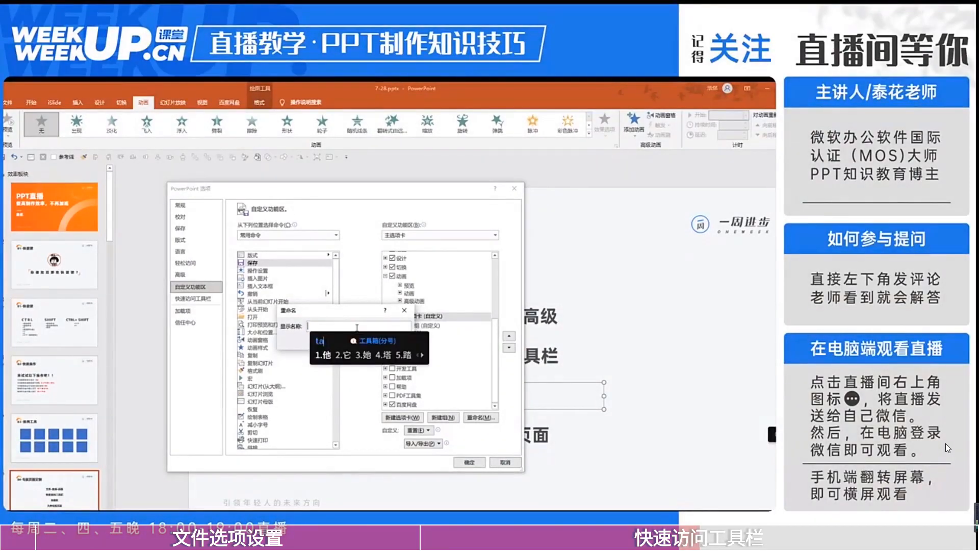
text(泰花专属)
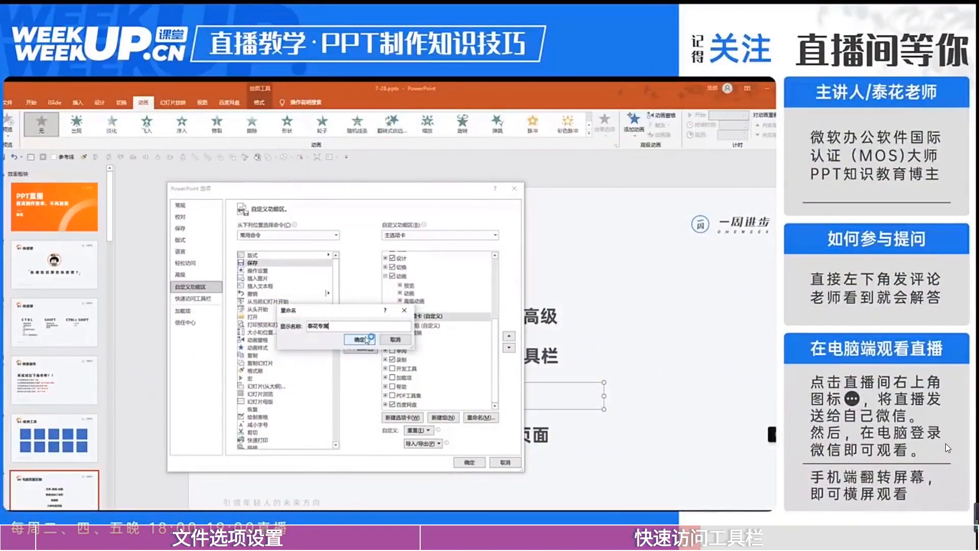
click(370, 339)
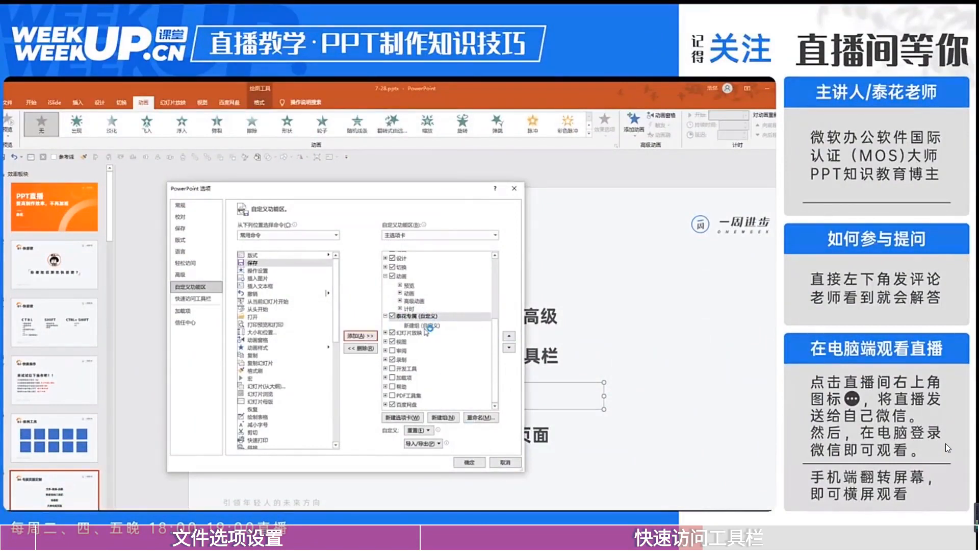
- Add 保存, 格式刷 and 剪切 to the custom tab's new group, apply the options and show the tab in the ribbon
click(425, 326)
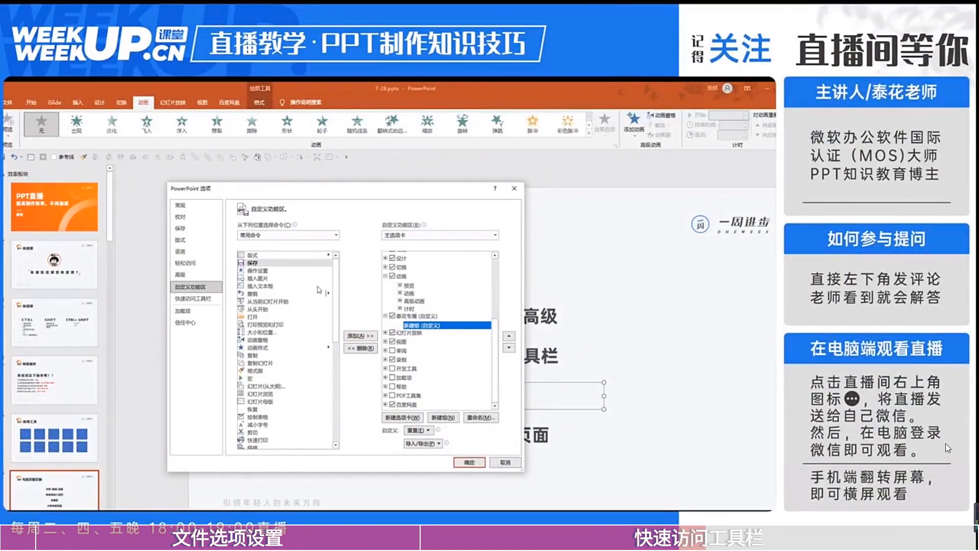
click(357, 336)
scroll(259, 357, down, 1)
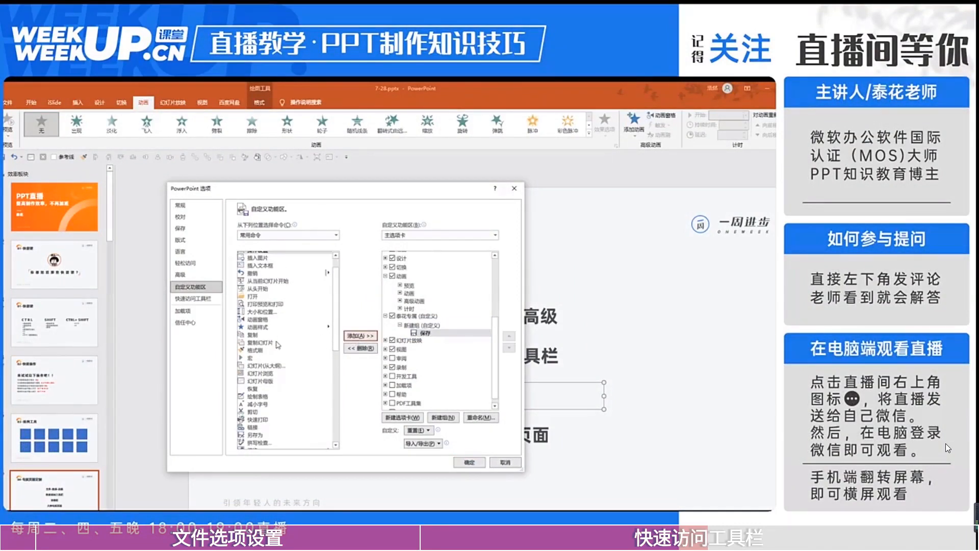
click(257, 351)
click(360, 335)
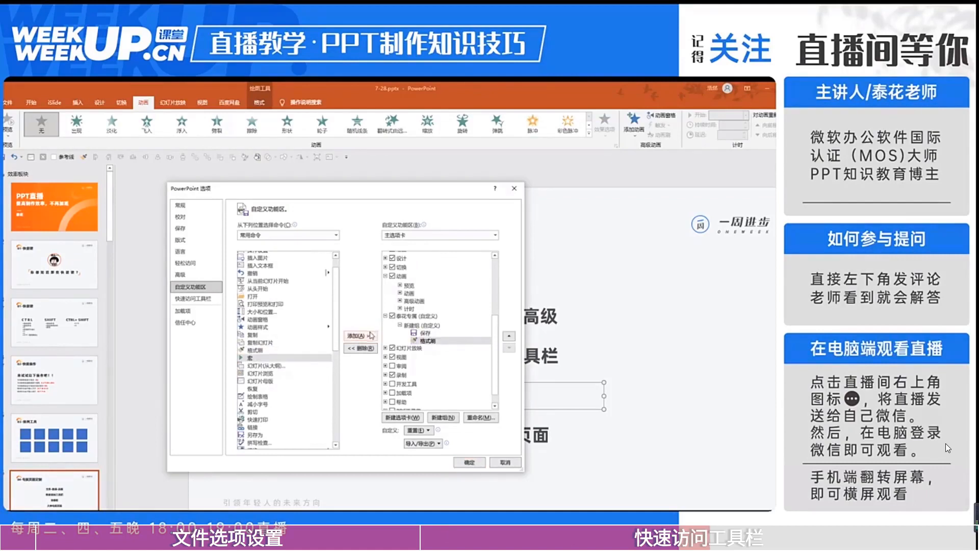
scroll(296, 375, down, 2)
click(261, 371)
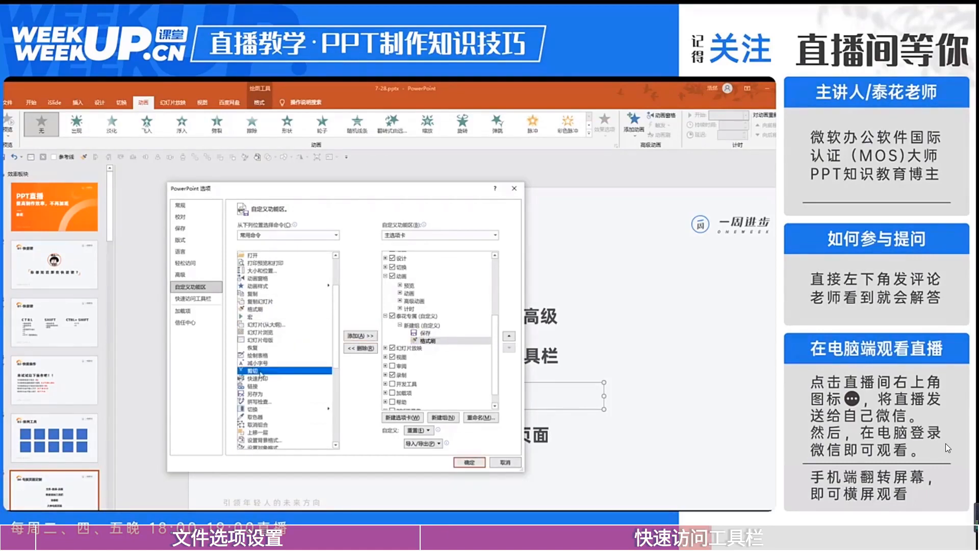
click(361, 335)
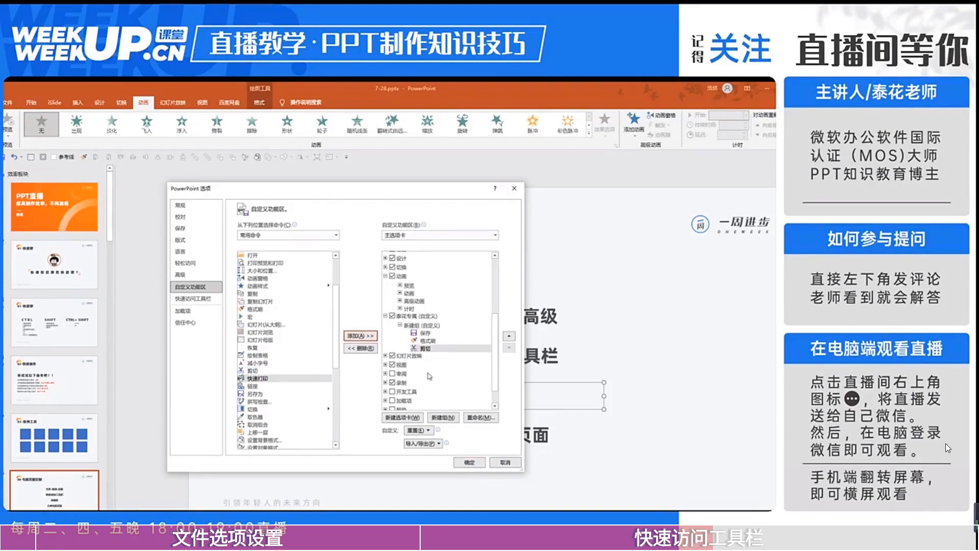
click(470, 463)
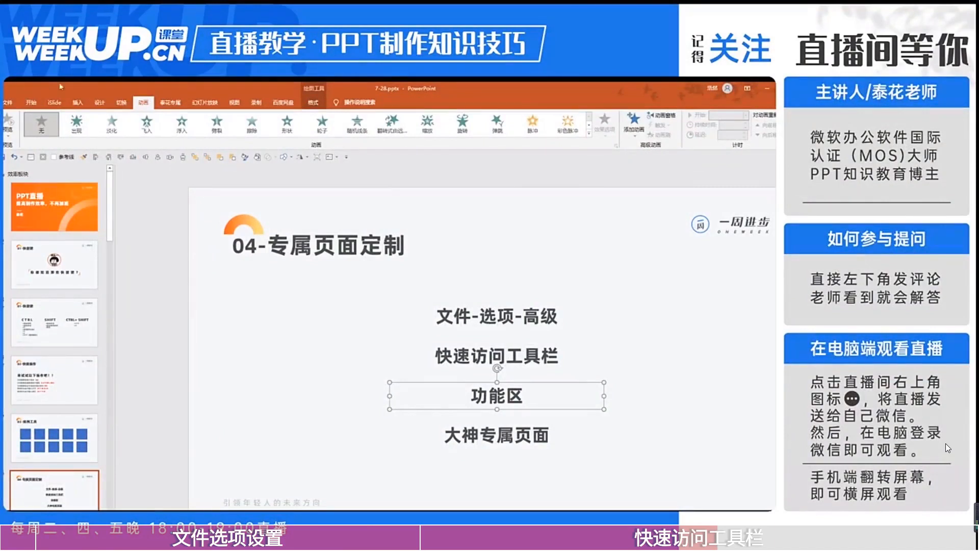
click(168, 103)
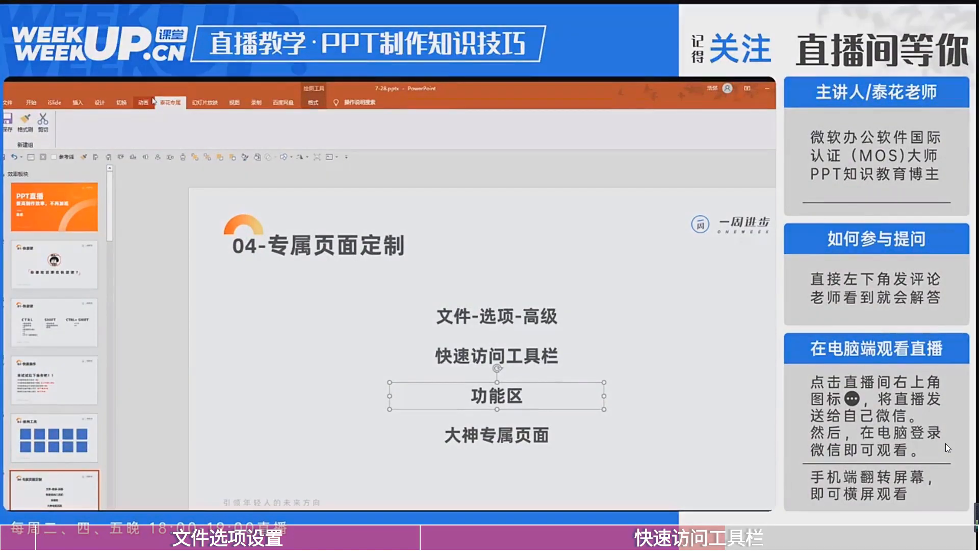
- Remove the custom 专属 tab in the 自定义功能区 options and apply the change
right_click(158, 101)
scroll(144, 104, up, 6)
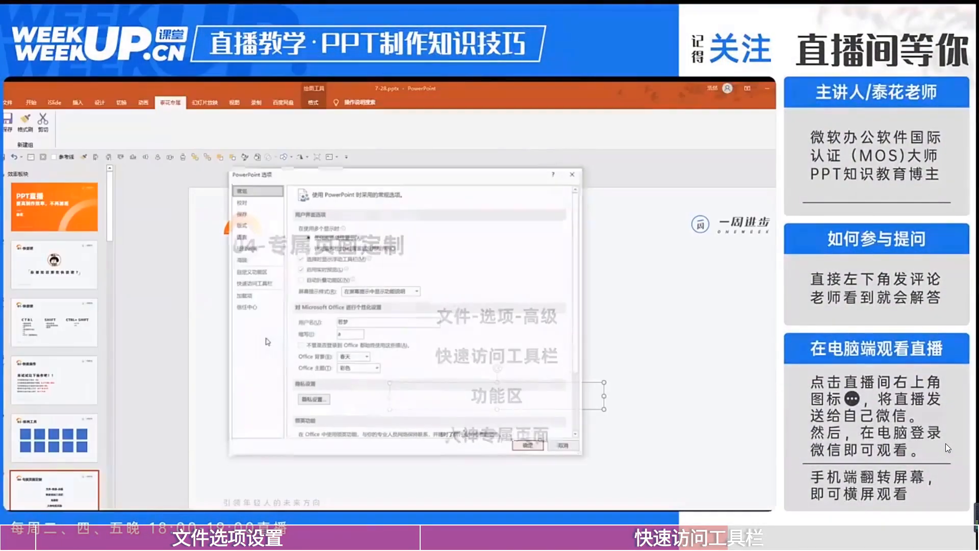
click(274, 272)
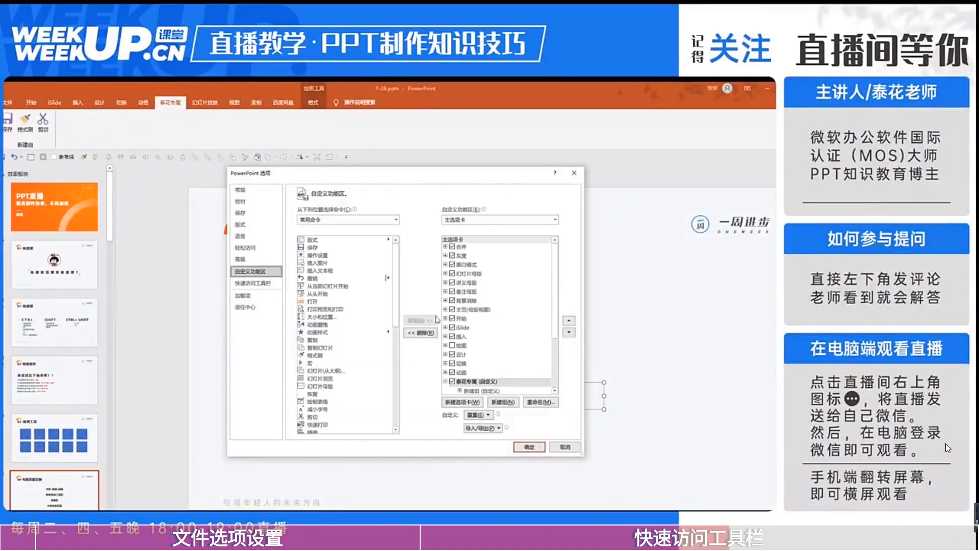
click(480, 321)
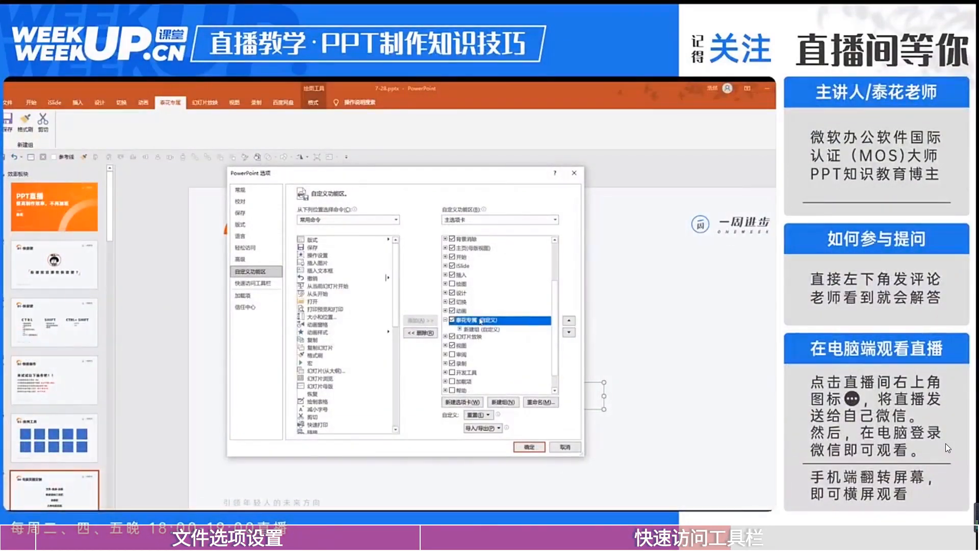
right_click(481, 322)
click(496, 368)
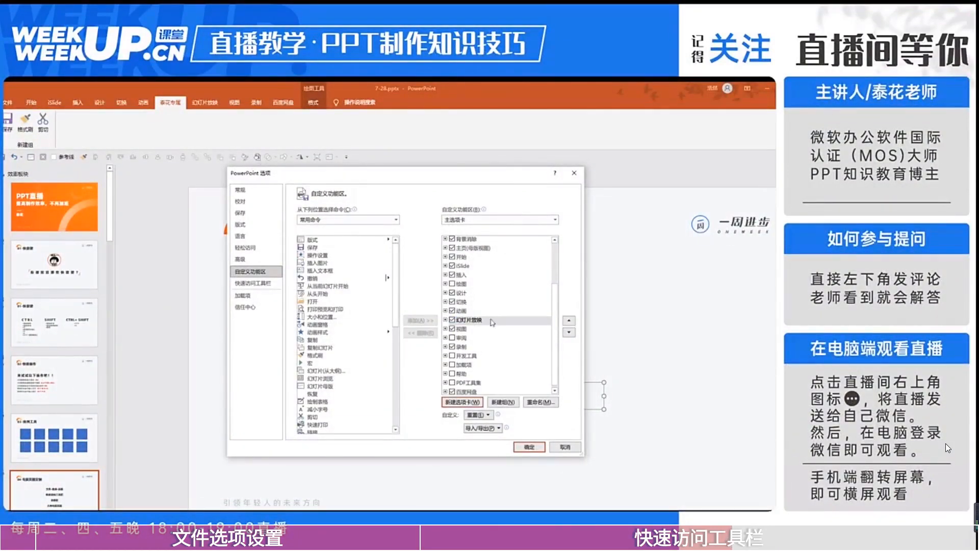
click(539, 450)
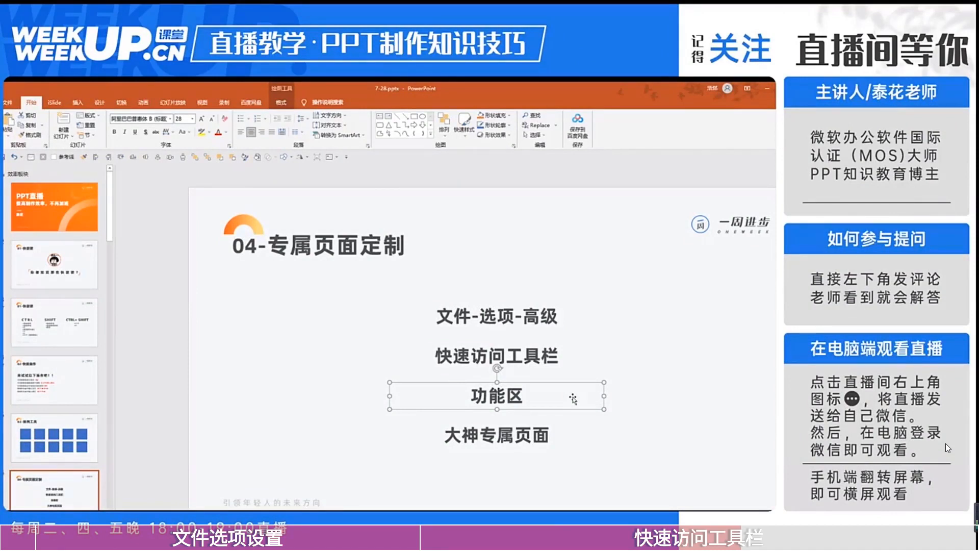
click(589, 322)
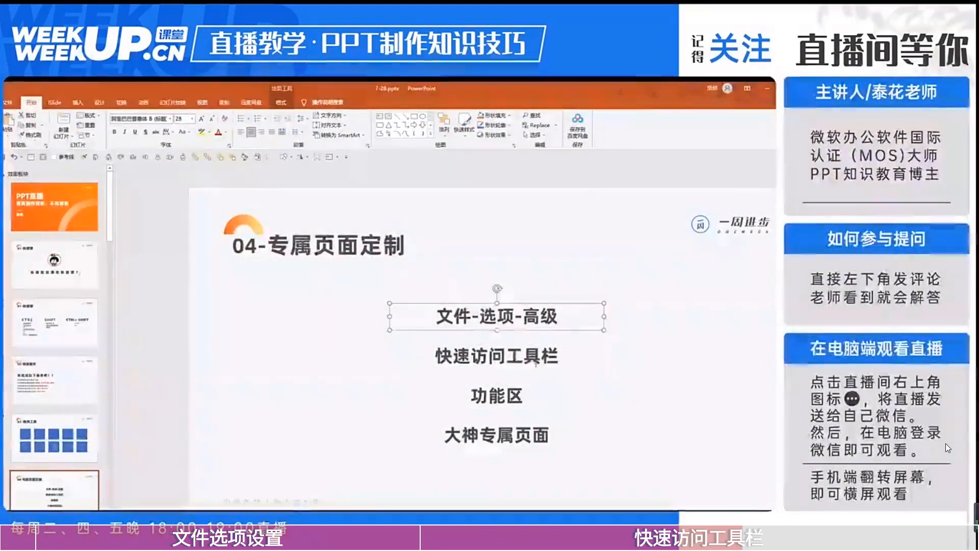
click(538, 359)
click(518, 397)
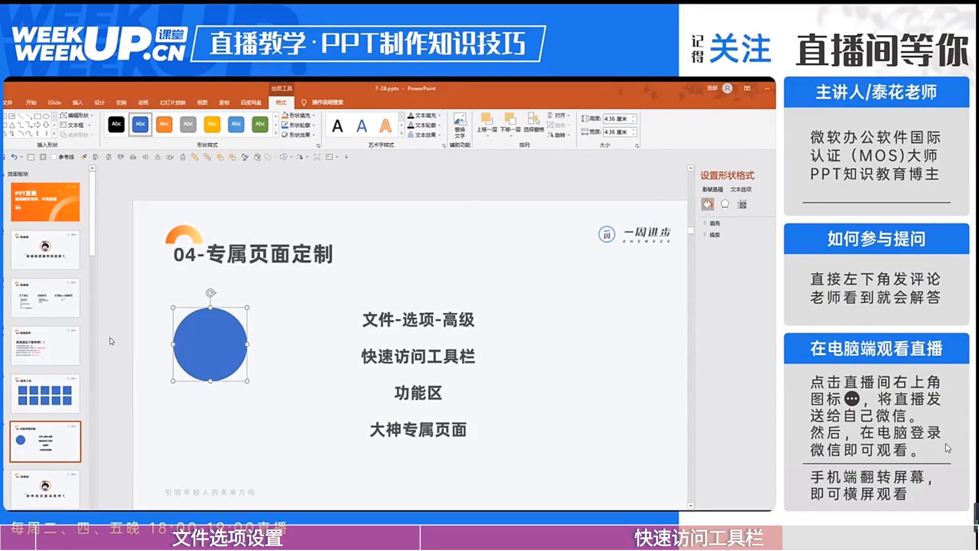
click(269, 339)
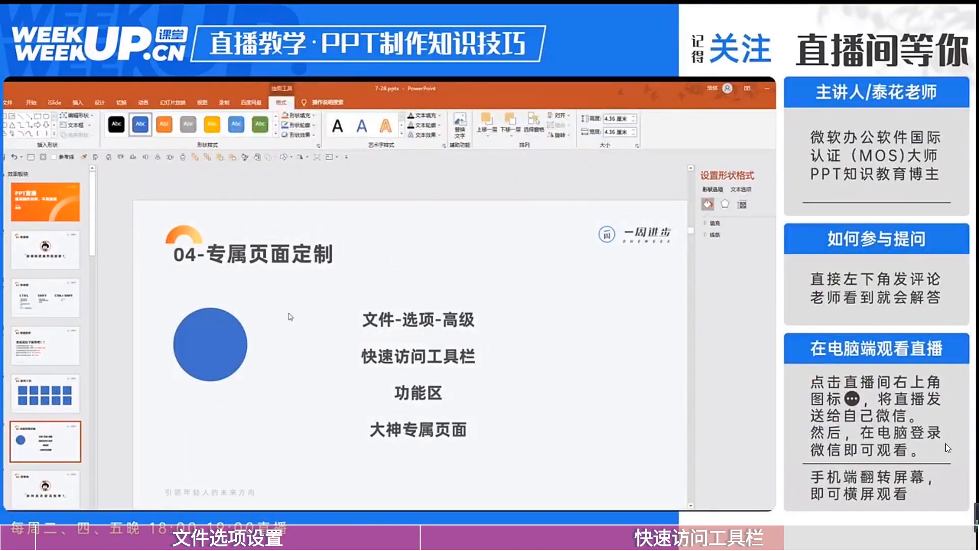
- Reopen the 设置形状格式 pane for the blue circle on the 04-专属页面定制 slide
click(809, 176)
right_click(228, 312)
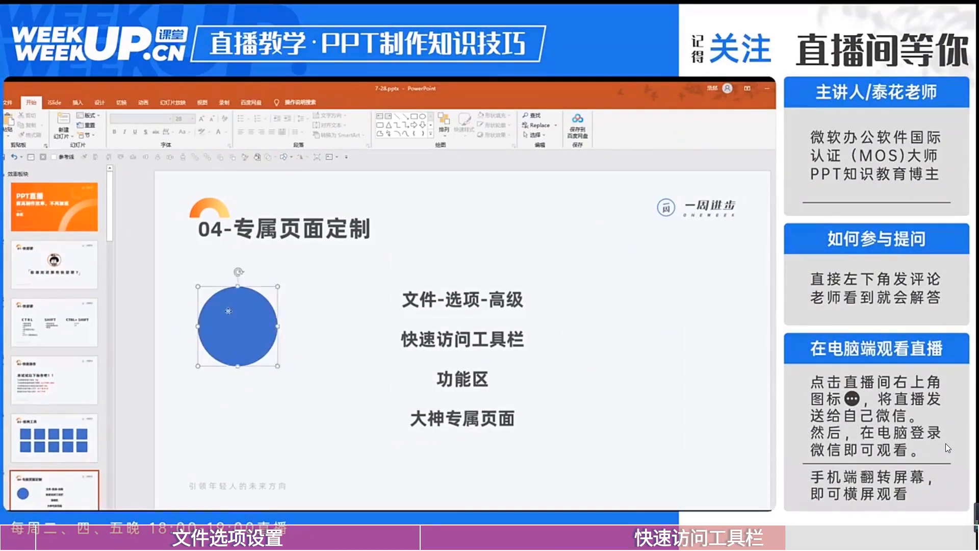
click(260, 496)
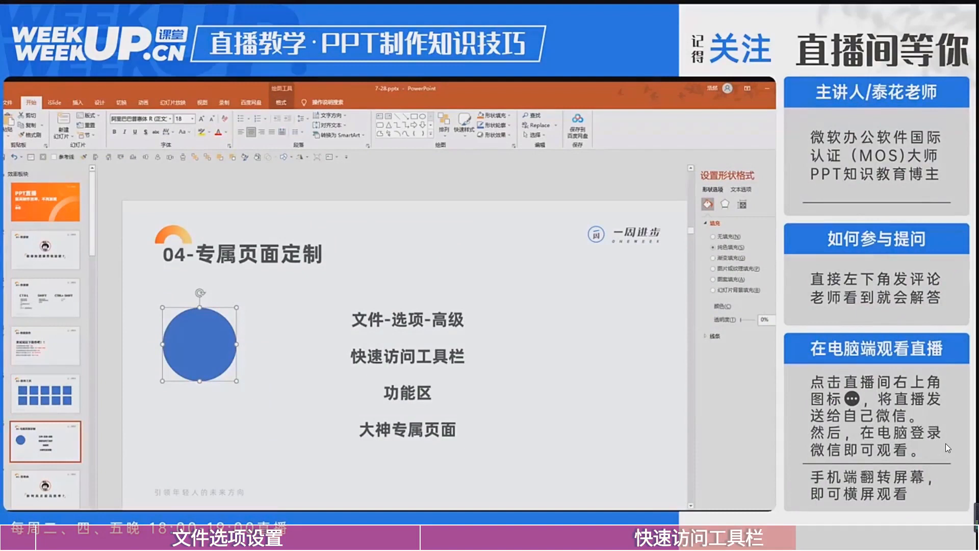
- Restore the maximized presentation window, make it narrower and taller, and place it in the desktop's upper-left corner with free space beside it
key(super+Down)
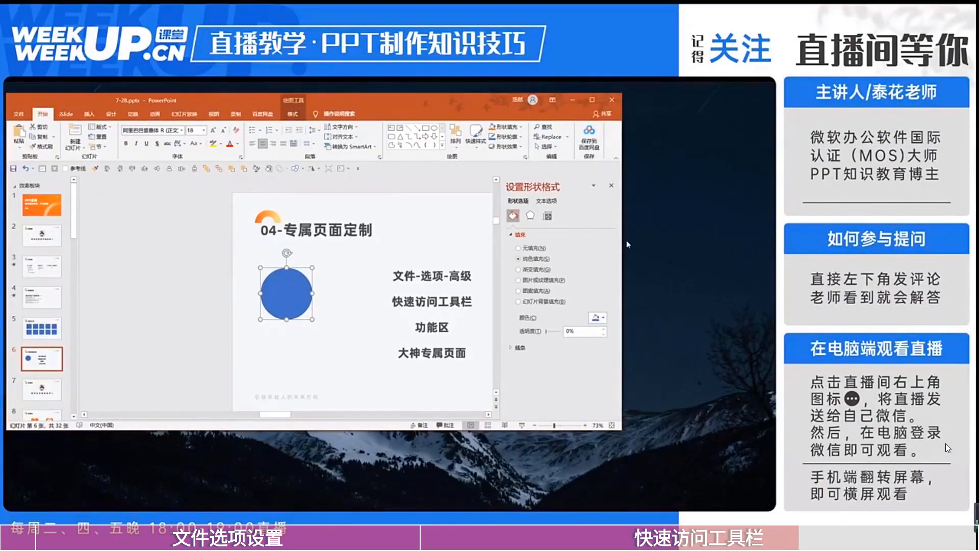
drag(628, 245, 456, 244)
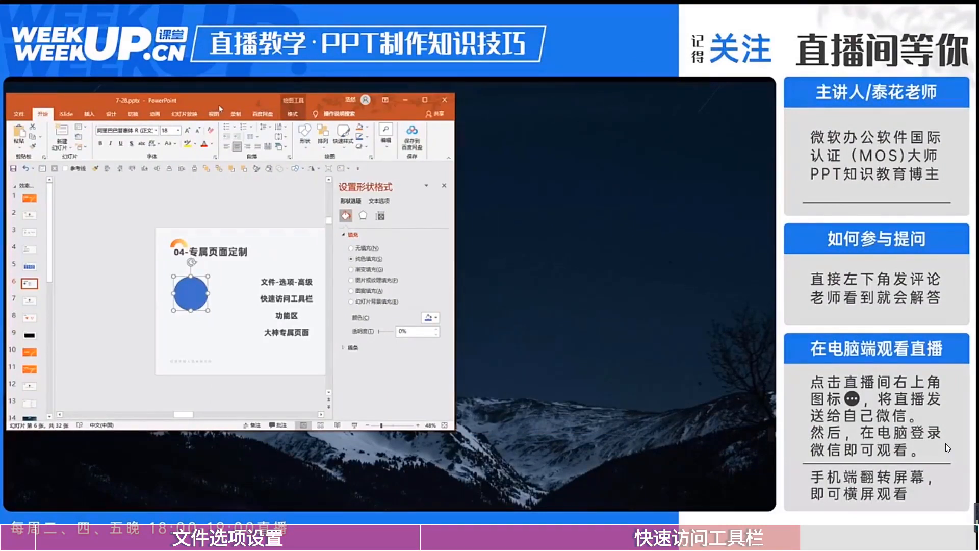
drag(220, 107, 219, 96)
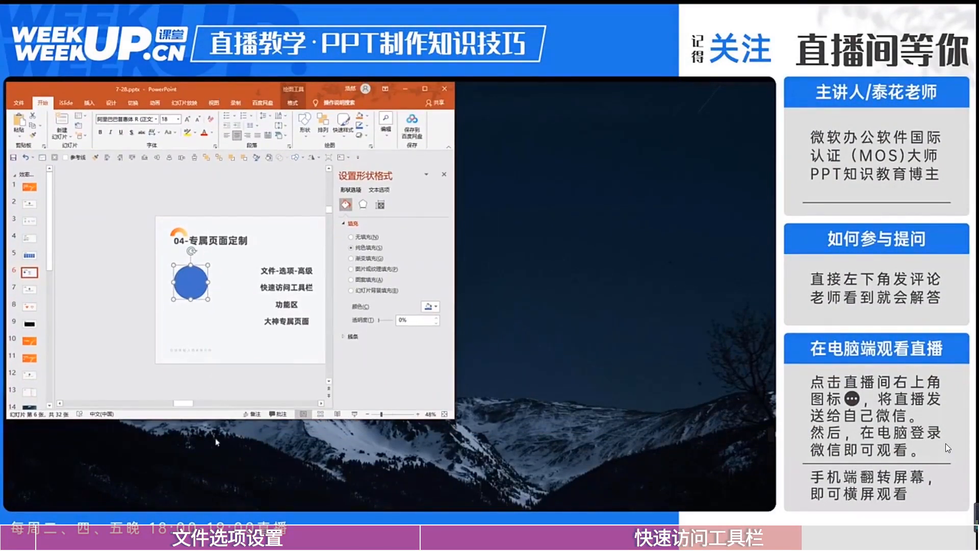
drag(220, 418, 221, 449)
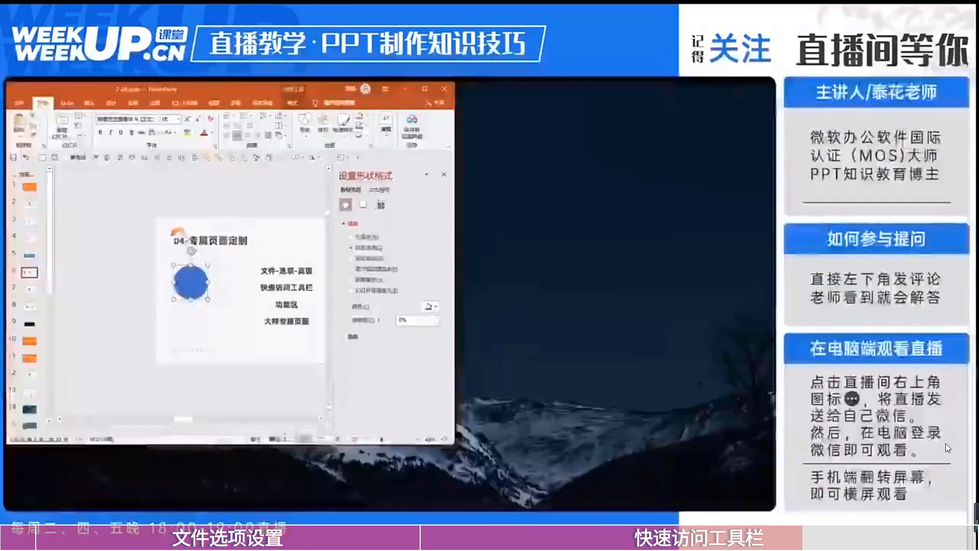
- Undock the 设置形状格式 pane and place it on the free desktop directly beside the presentation window
click(427, 176)
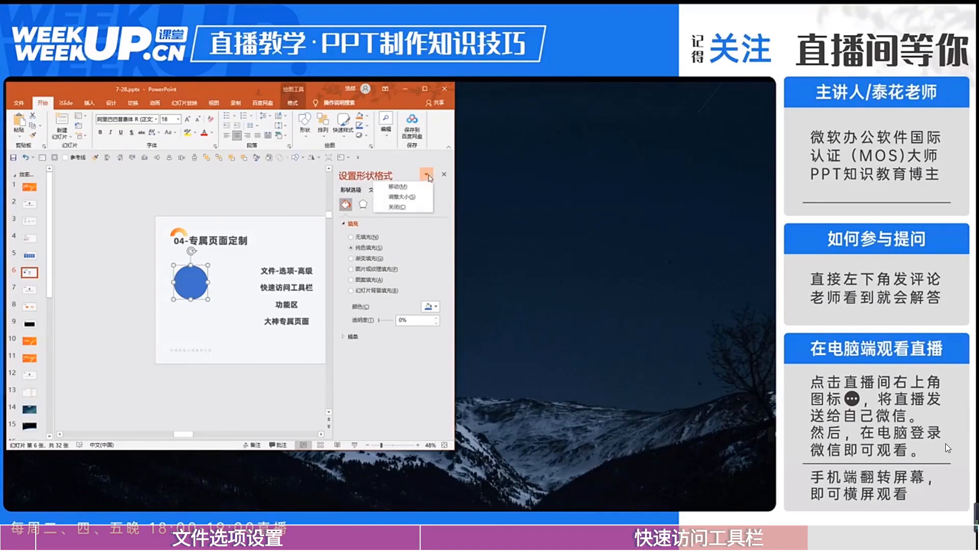
click(411, 190)
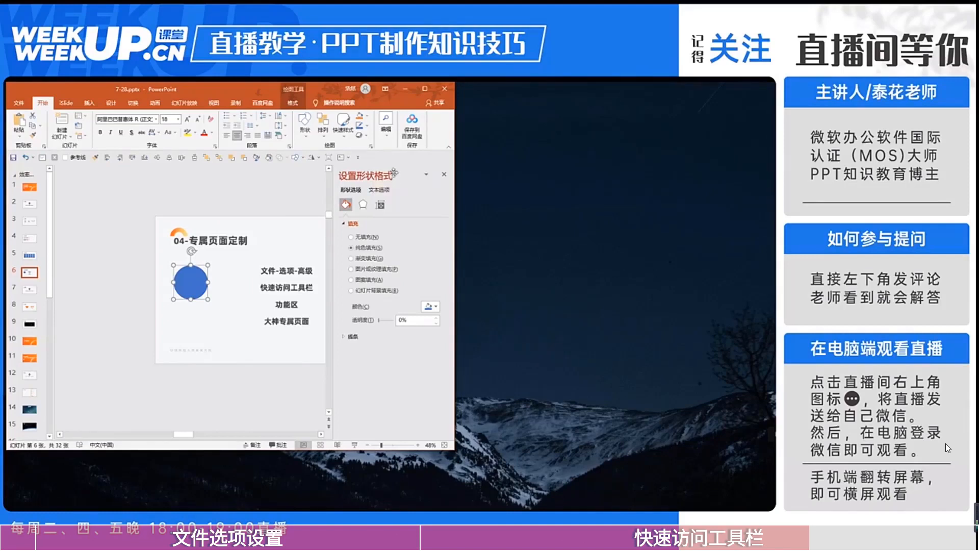
drag(504, 177, 544, 123)
click(543, 122)
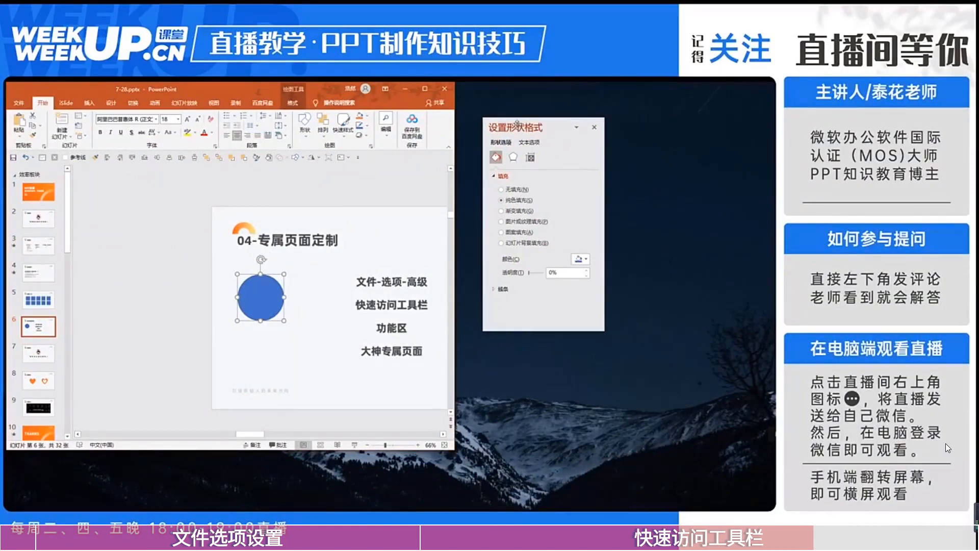
drag(517, 123, 497, 89)
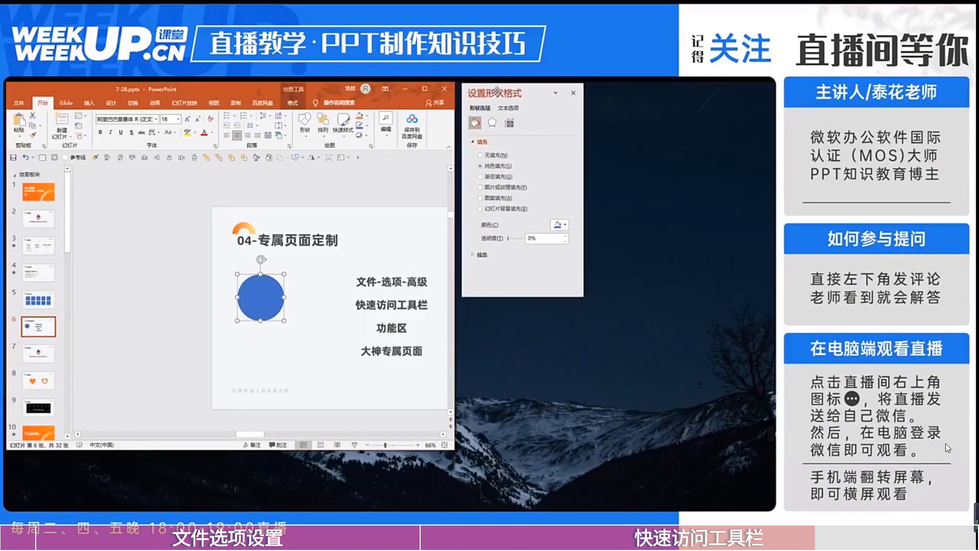
click(553, 371)
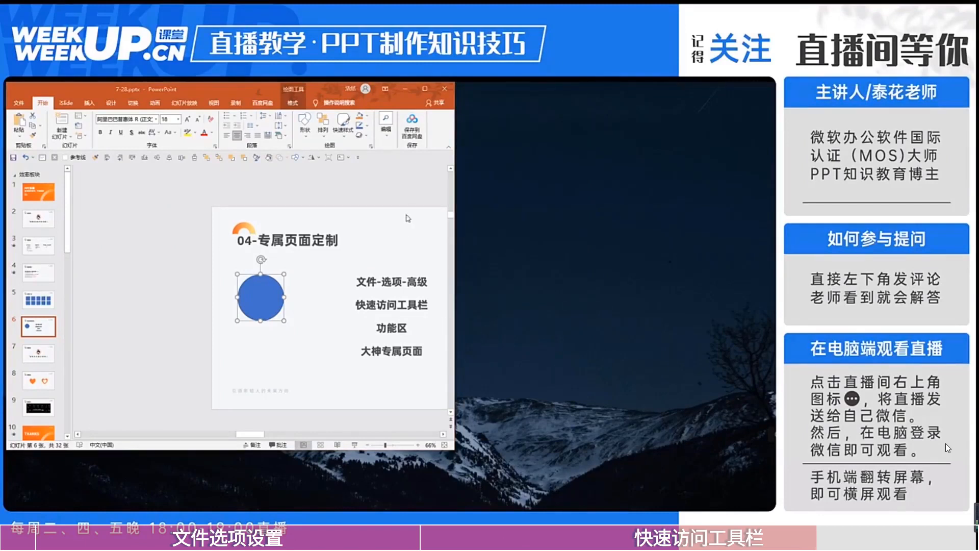
click(414, 93)
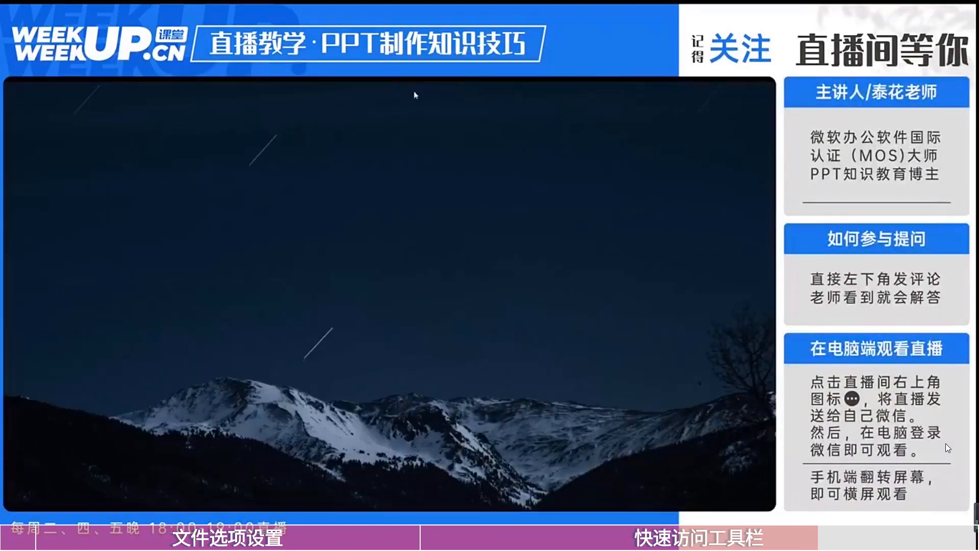
key(alt+Tab)
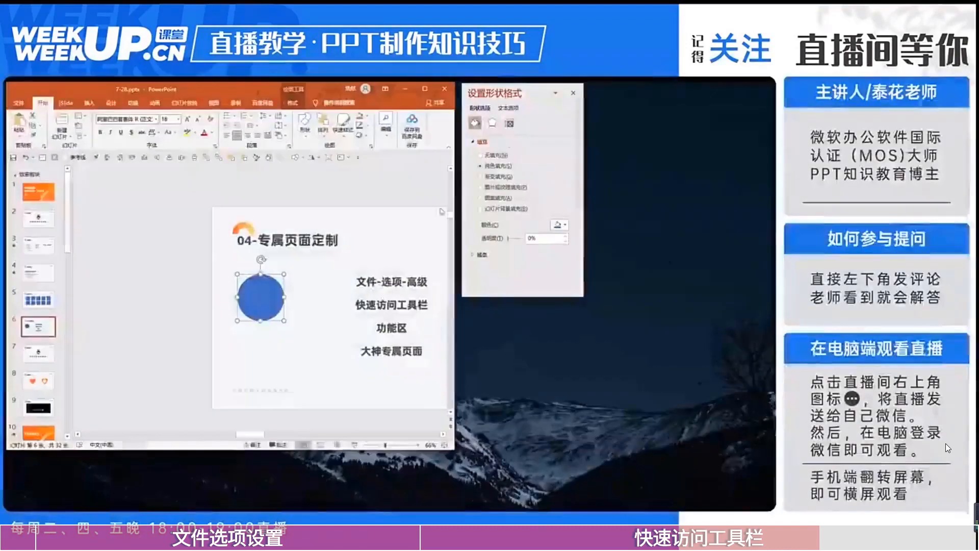
drag(536, 93, 534, 94)
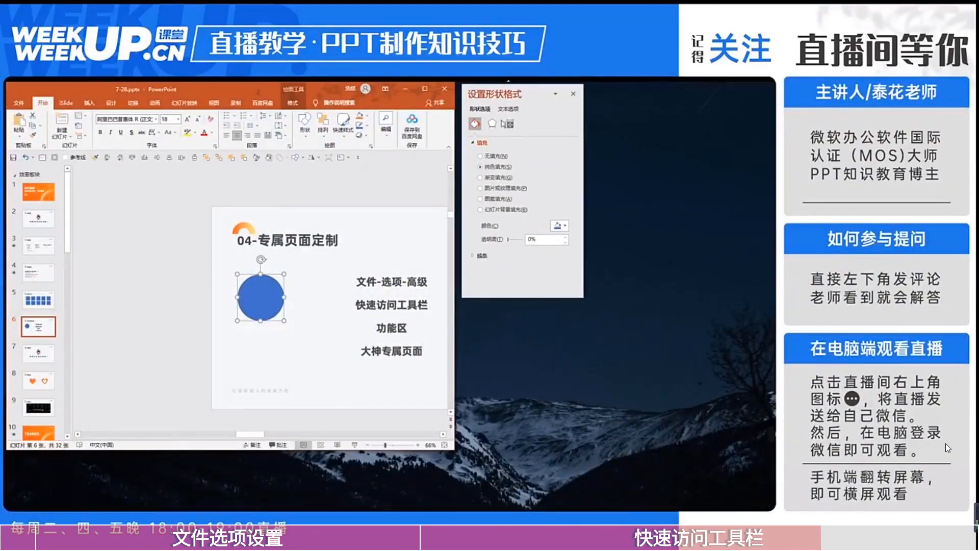
click(291, 104)
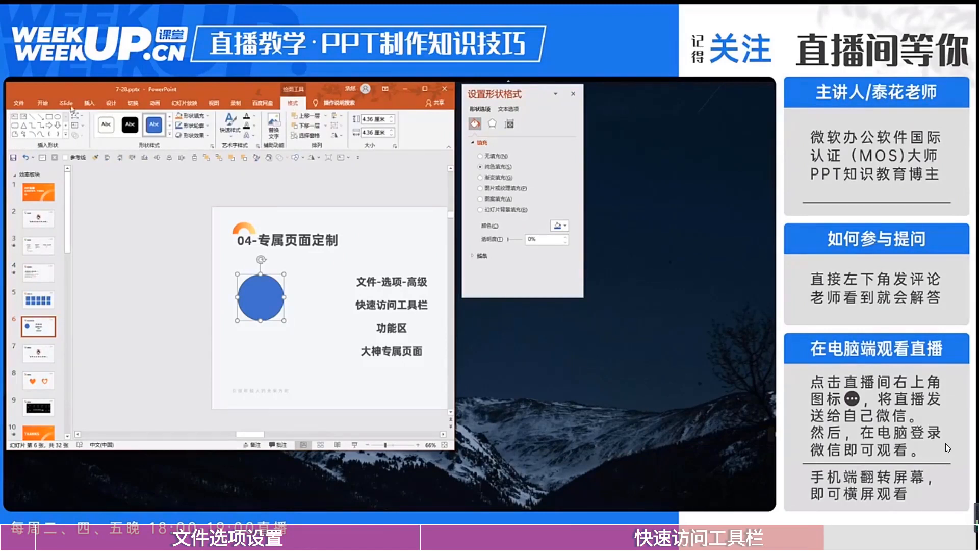
click(43, 103)
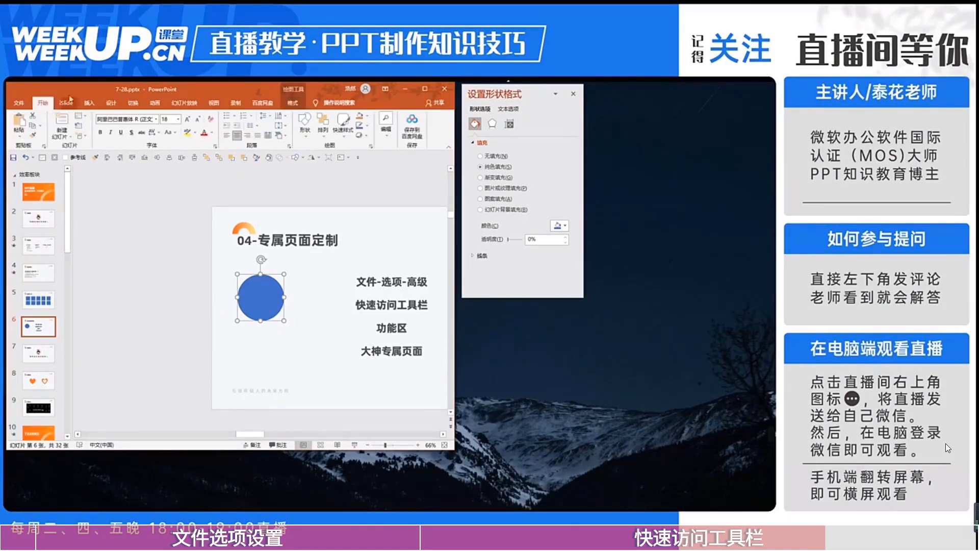
click(305, 125)
click(306, 136)
drag(250, 438, 267, 439)
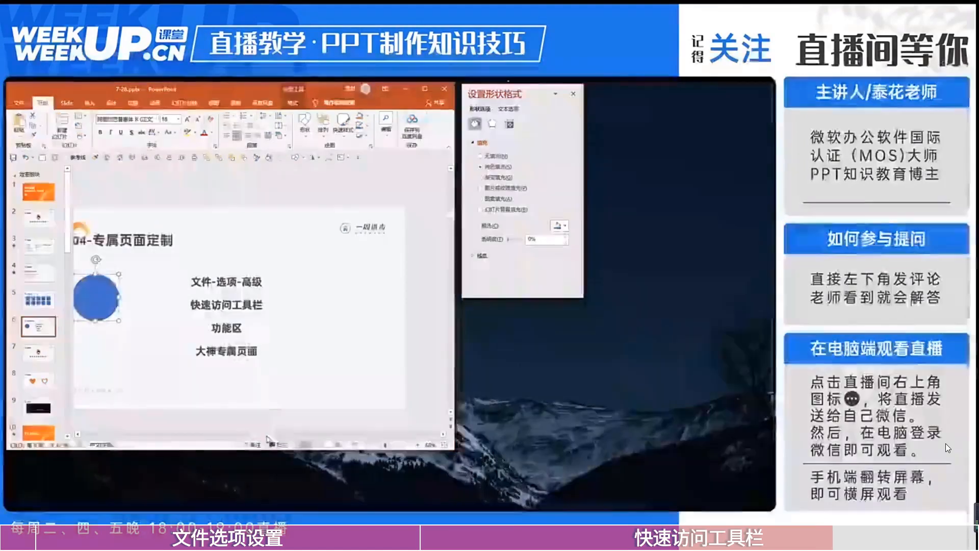
- Show the 动画窗格, undock it below the 设置形状格式 pane, and enlarge it down to the presentation window's lower edge
click(154, 103)
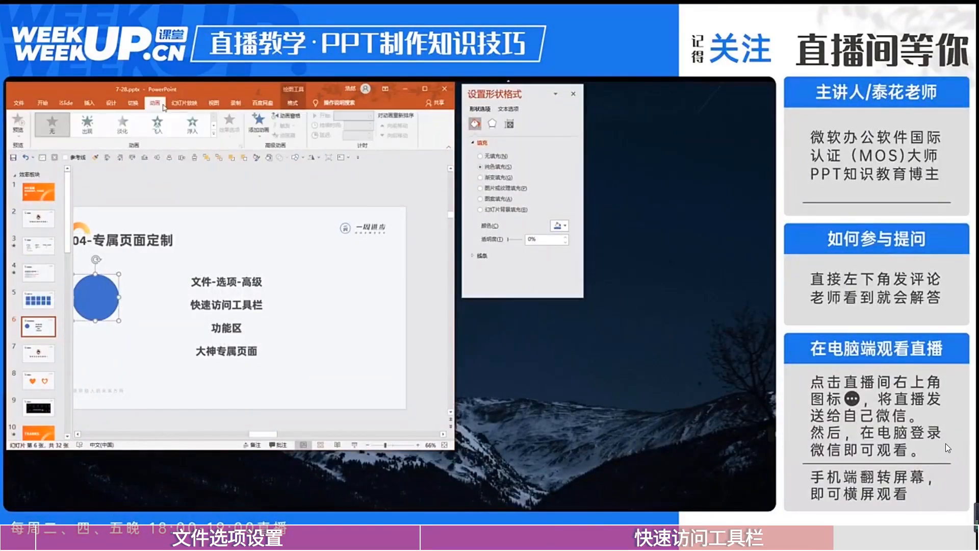
click(300, 117)
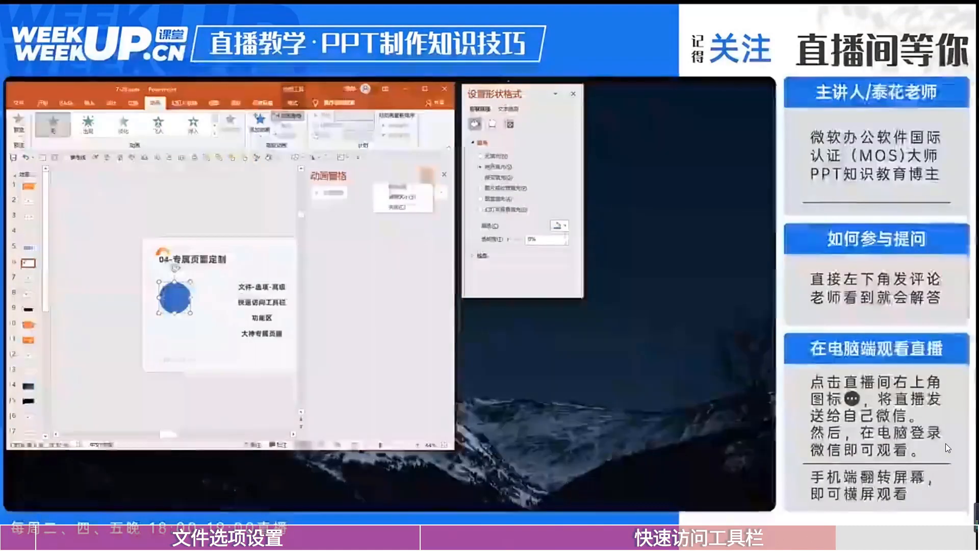
drag(378, 173, 510, 308)
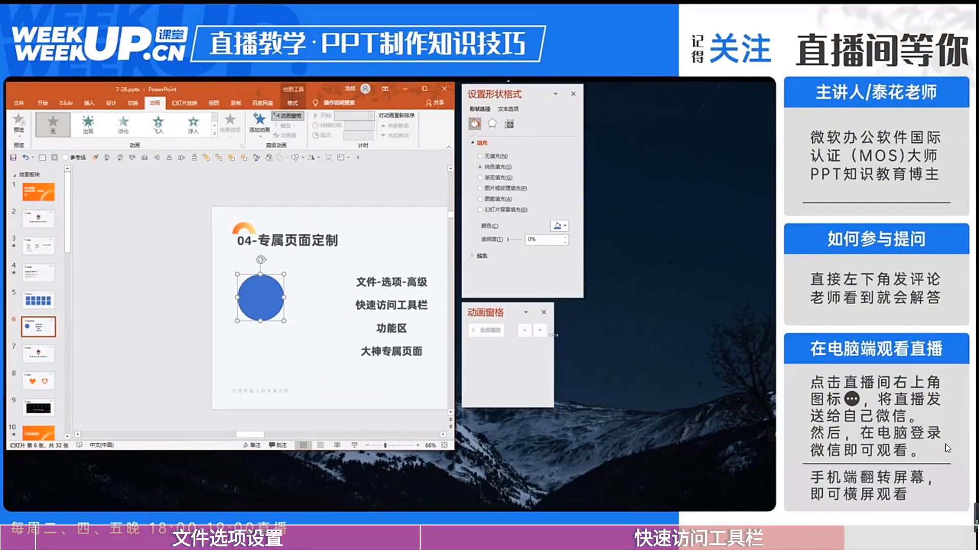
drag(551, 414, 777, 450)
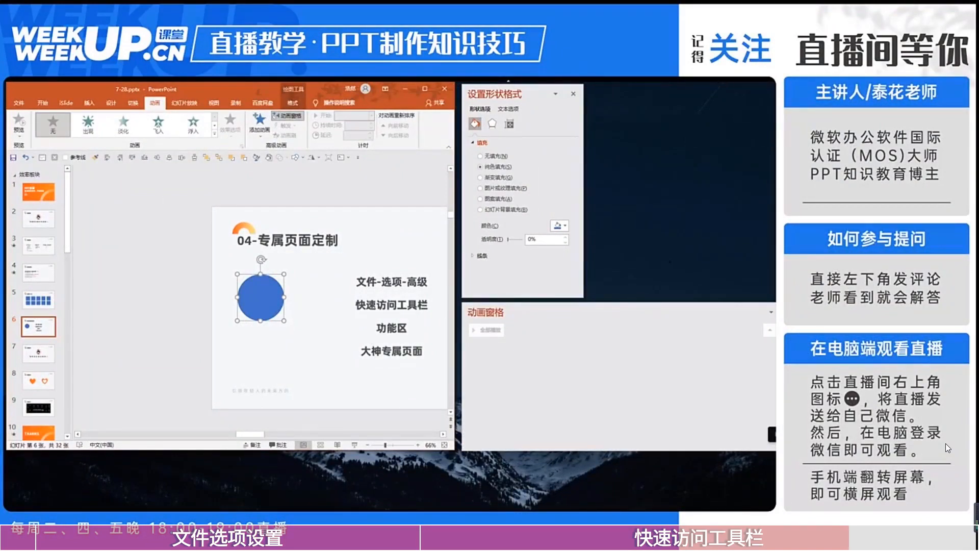
click(43, 103)
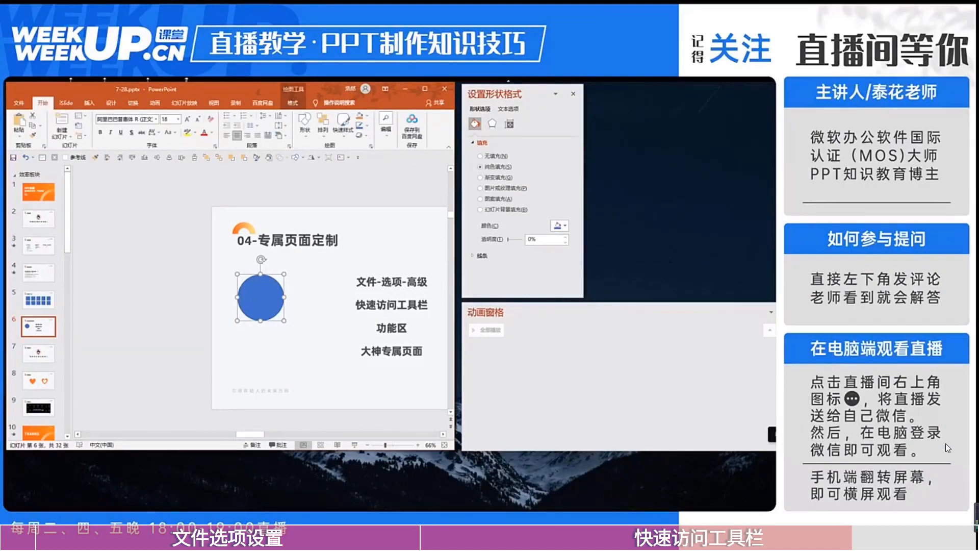
click(321, 134)
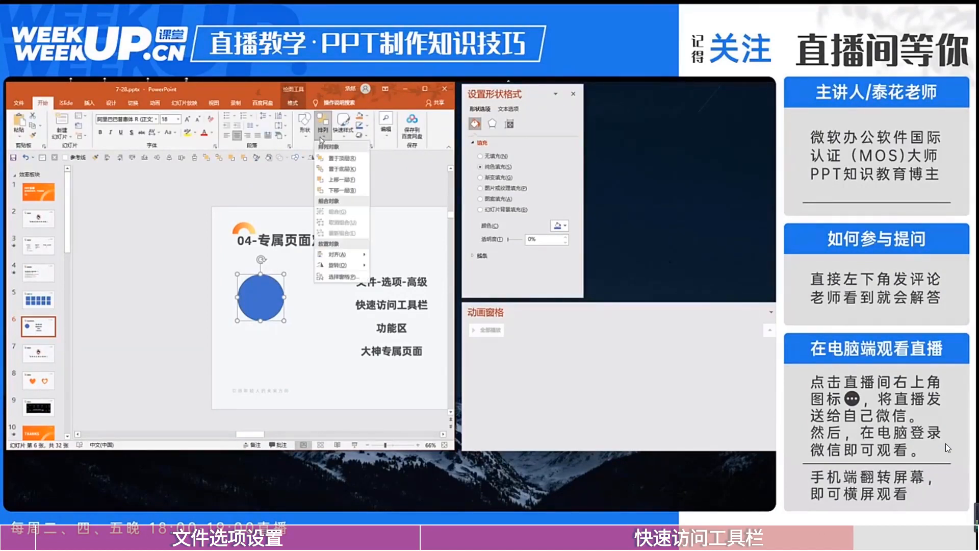
click(322, 137)
click(343, 135)
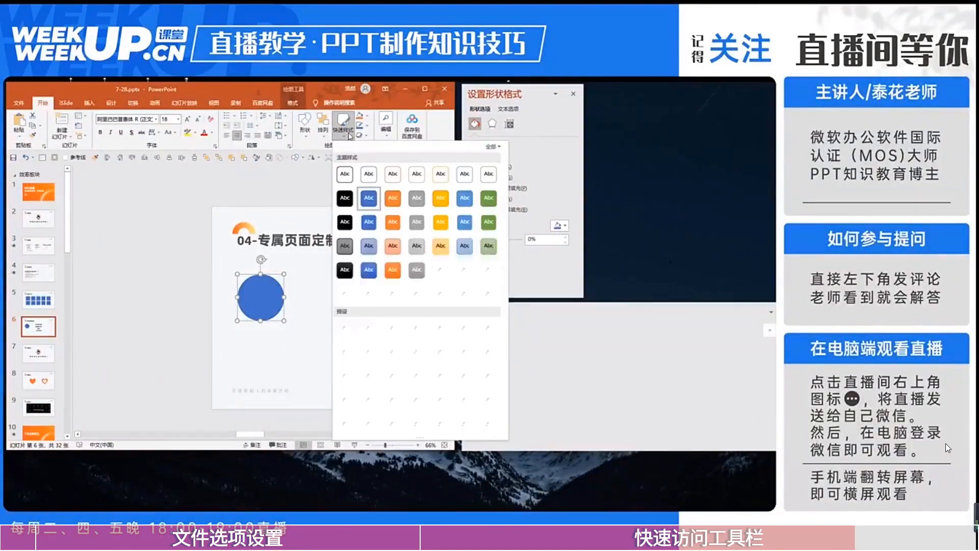
click(344, 135)
click(305, 139)
click(306, 139)
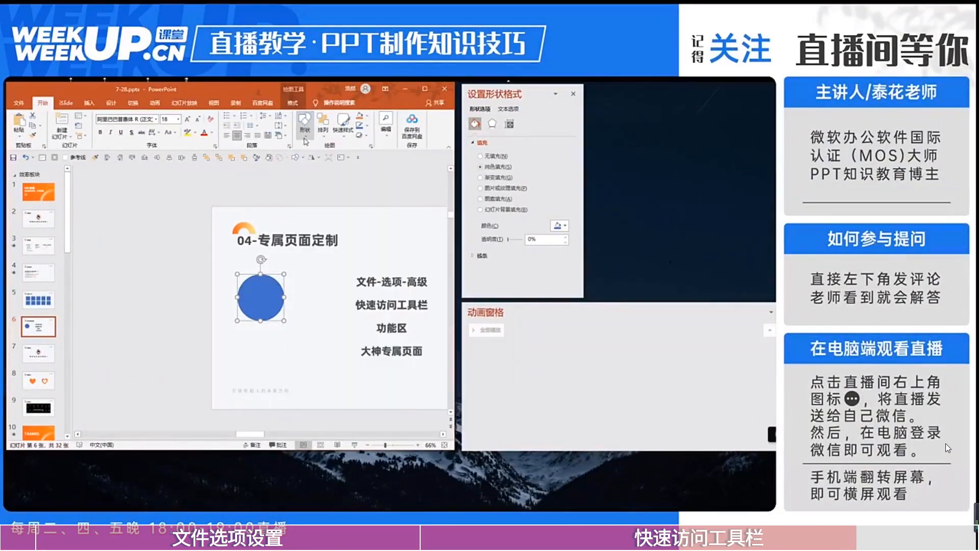
- Show the 选择 pane, undock it and place it next to the 设置形状格式 pane
click(385, 137)
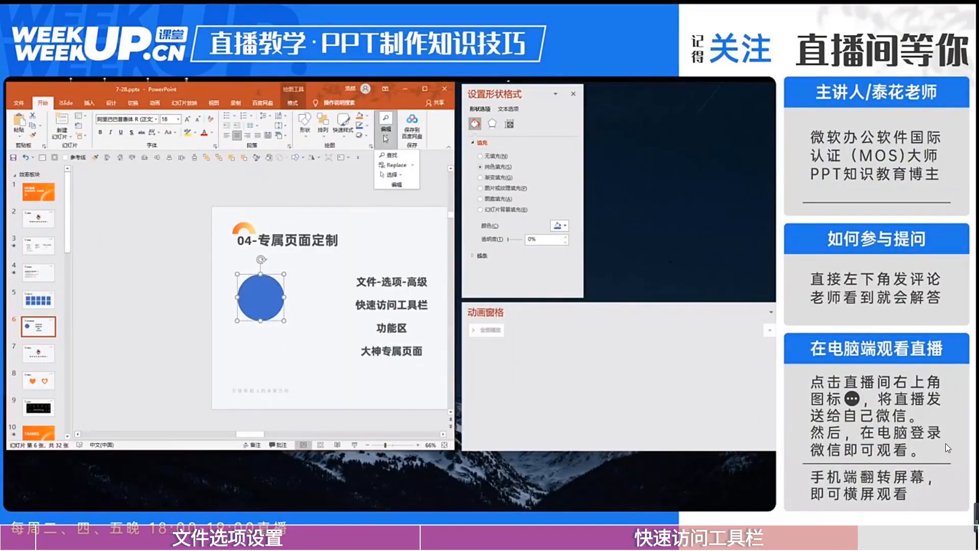
click(396, 175)
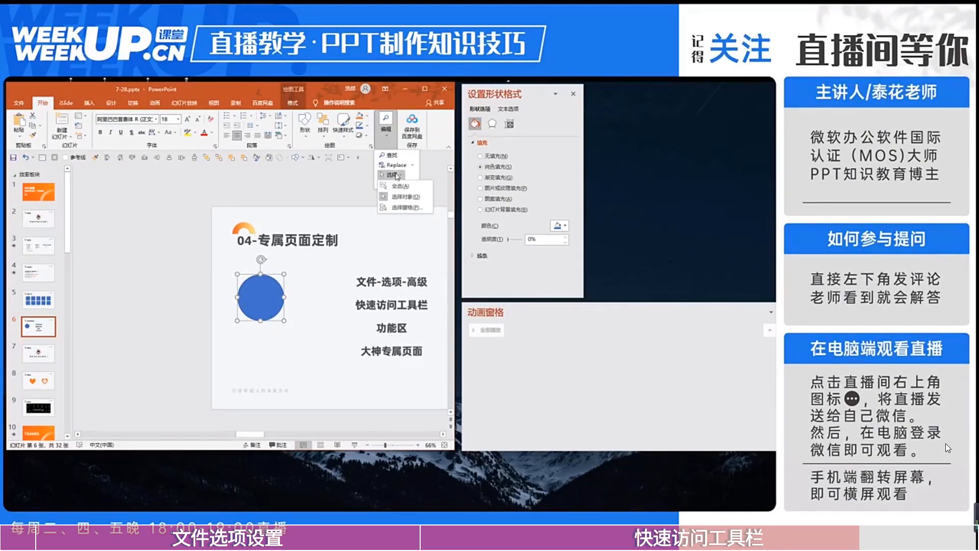
click(398, 208)
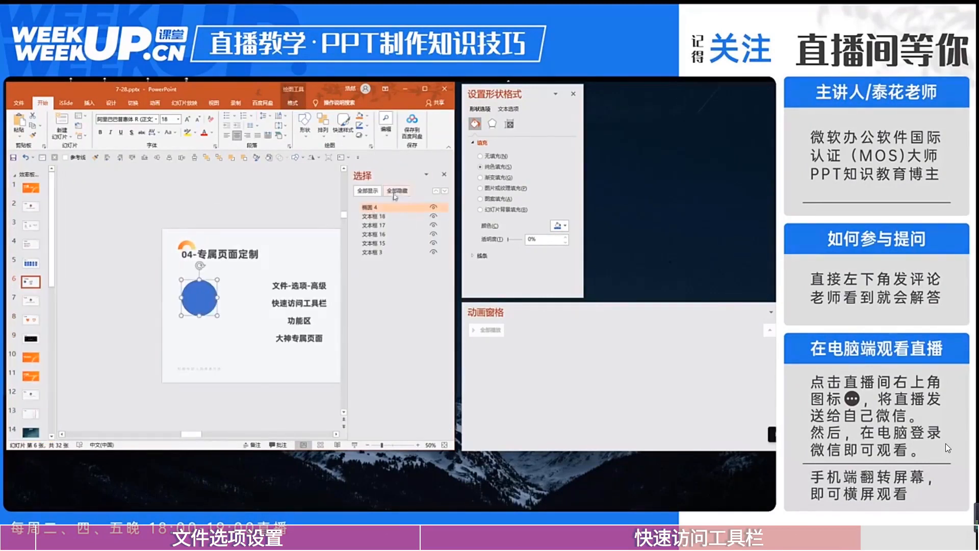
drag(389, 174, 628, 89)
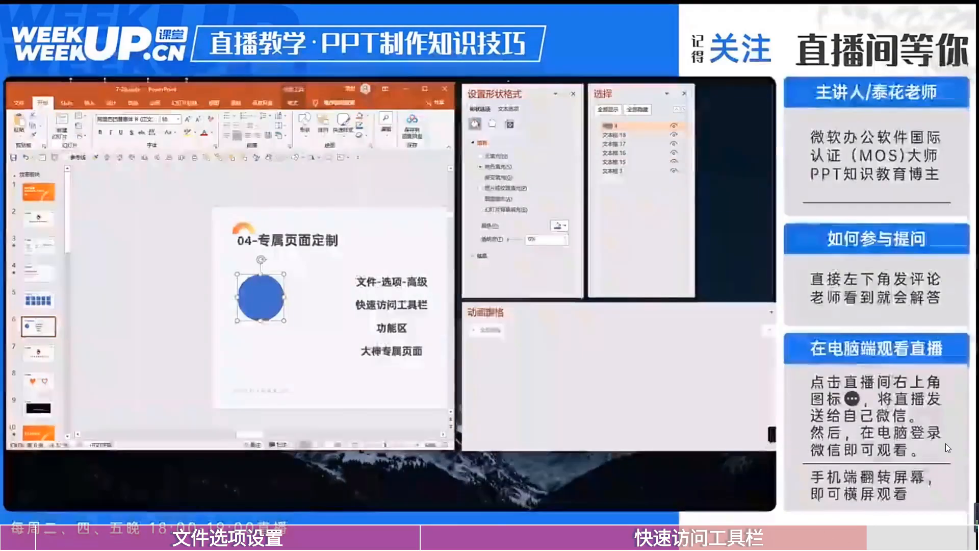
- Narrow the 动画窗格 to align with the 选择 pane's outer edge, and move the presentation window closer to the floating panes
drag(775, 365, 695, 365)
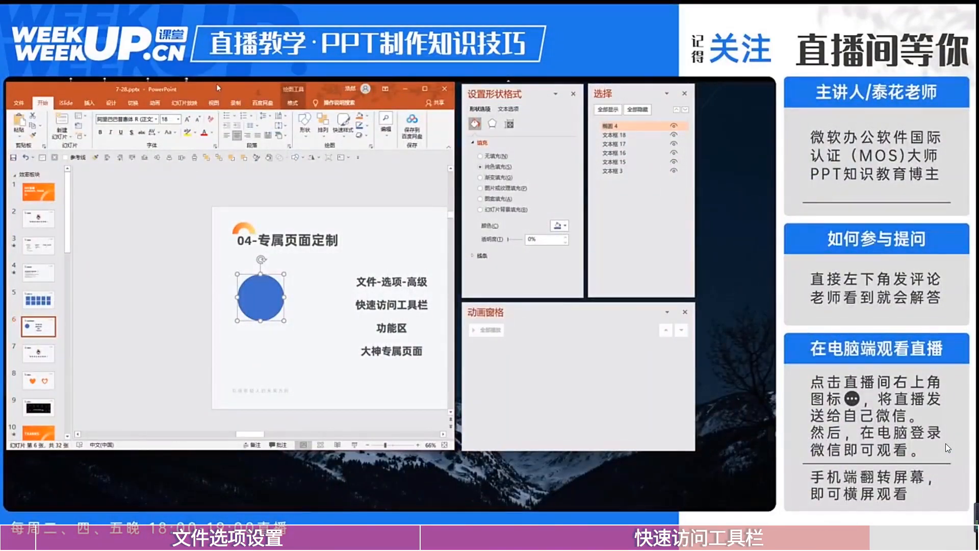
drag(217, 88, 220, 88)
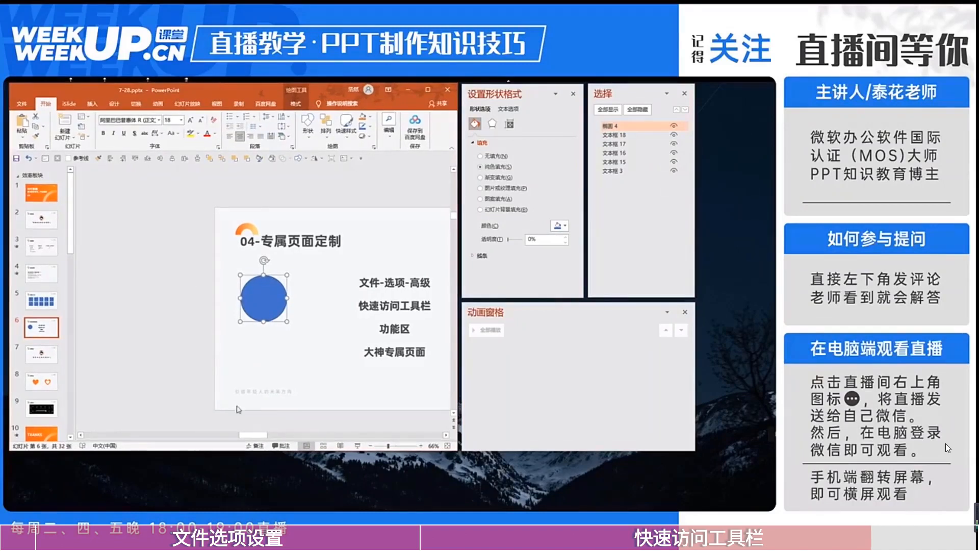
drag(250, 432, 261, 439)
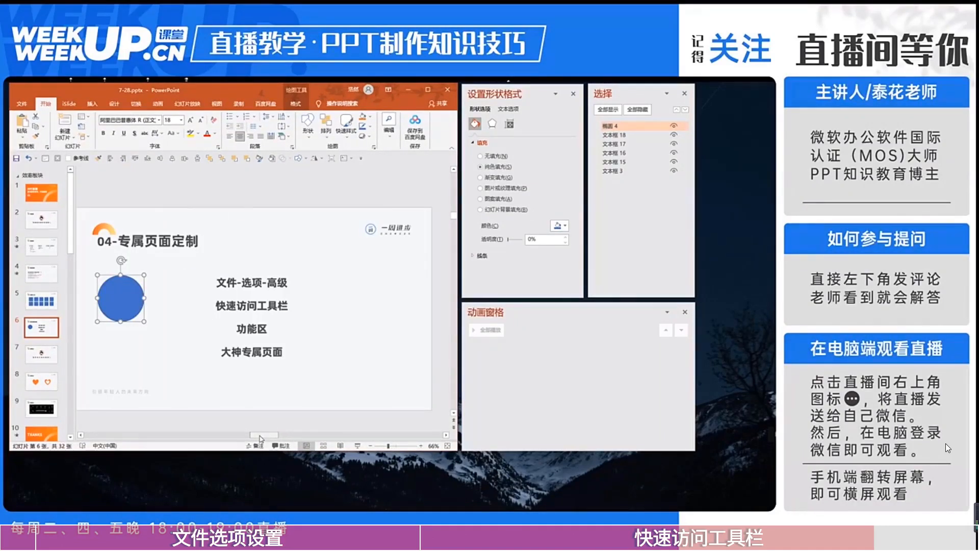
drag(258, 434, 257, 434)
scroll(297, 310, up, 1)
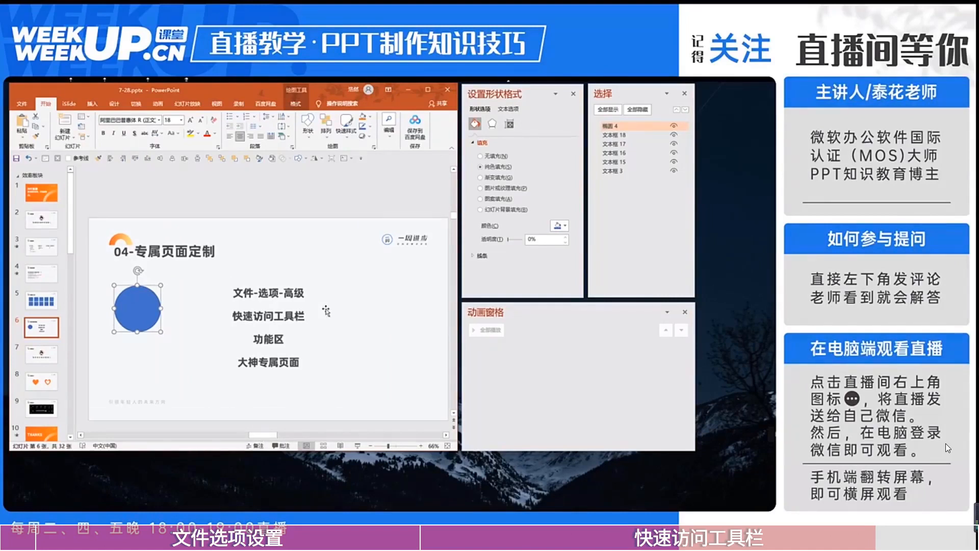
click(421, 446)
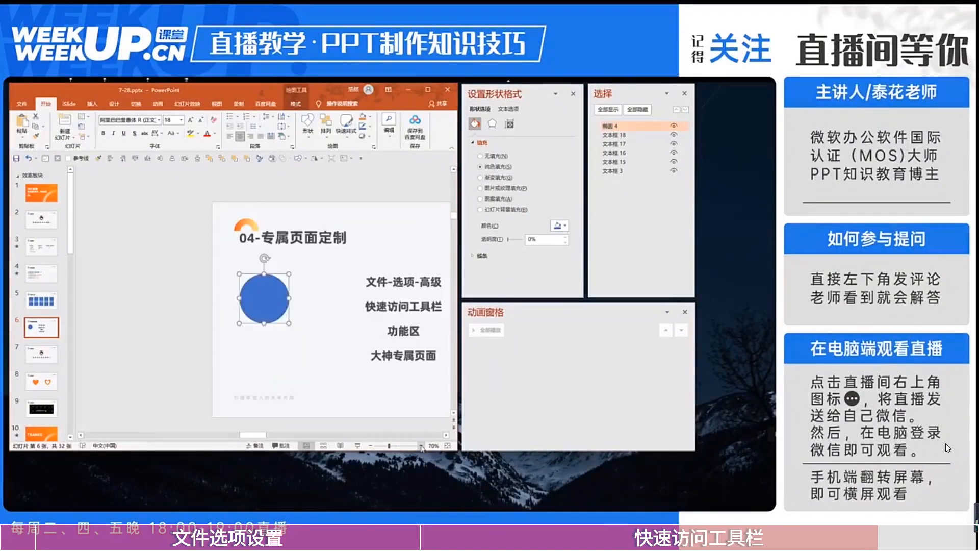
click(370, 446)
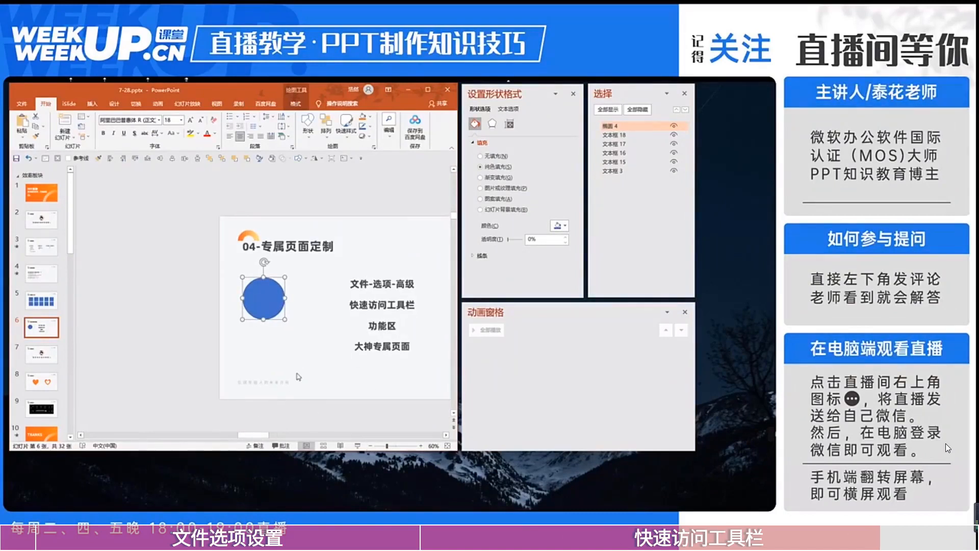
- Extend the presentation window and the 动画窗格 down to the desktop's lower edge so both end at the same height
key(space)
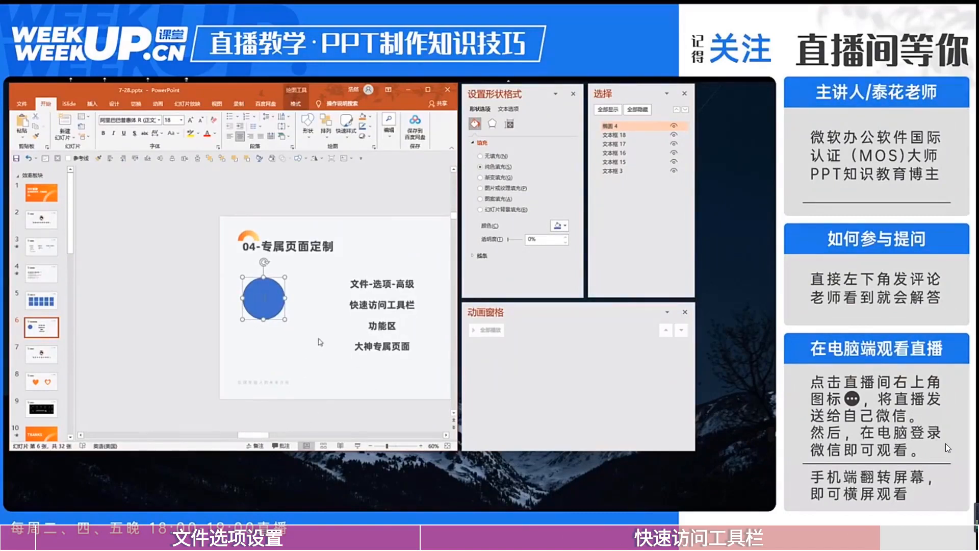
click(272, 435)
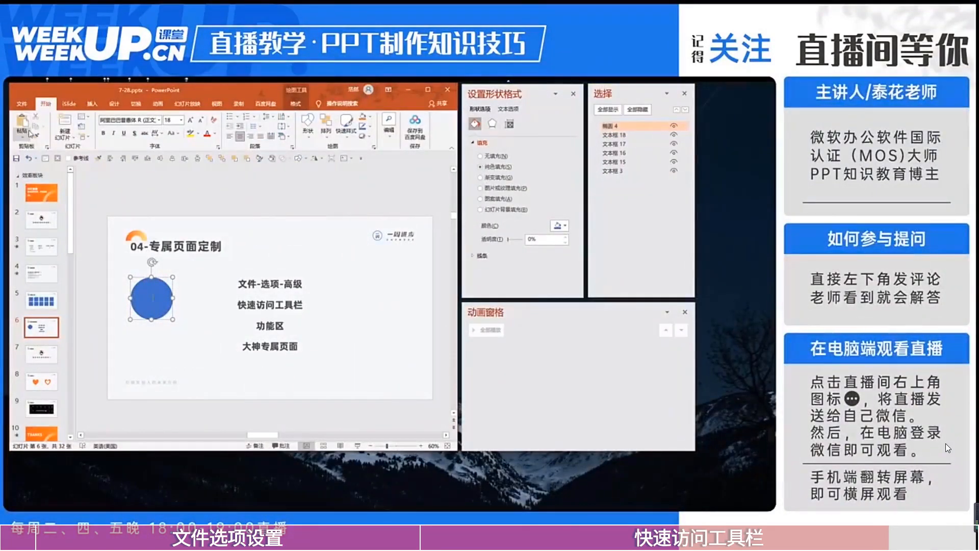
drag(292, 450, 292, 501)
click(570, 410)
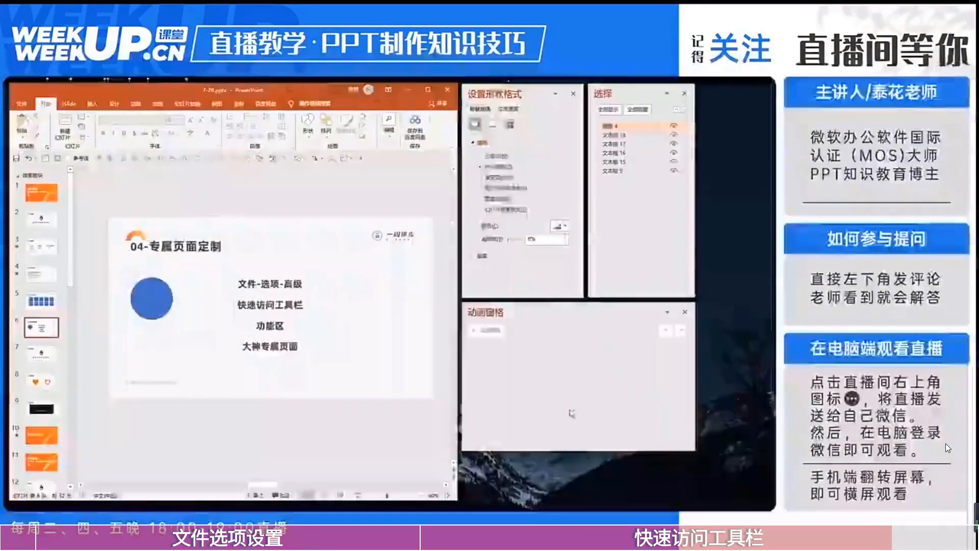
drag(563, 451, 563, 501)
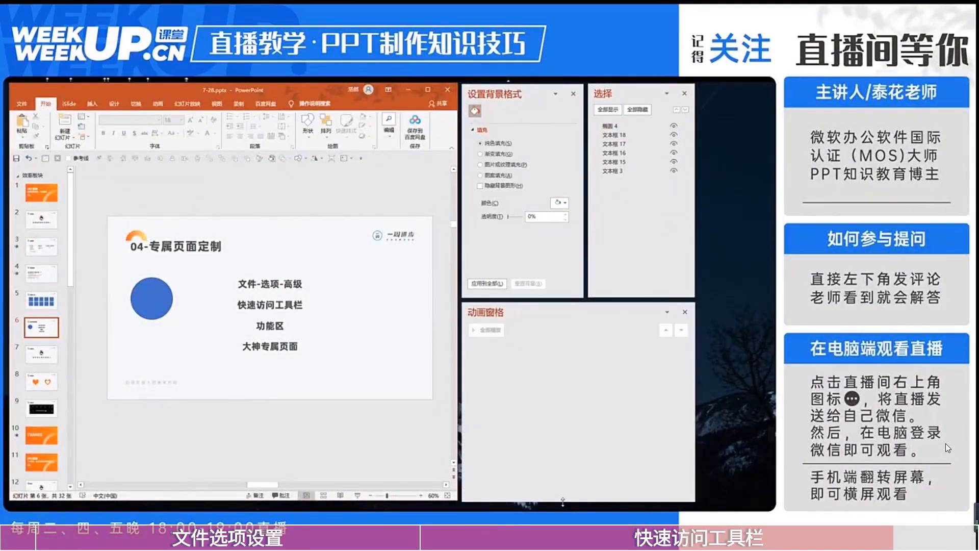
- Set the Office 主题 to 黑色 in the general PowerPoint options and apply it
click(22, 104)
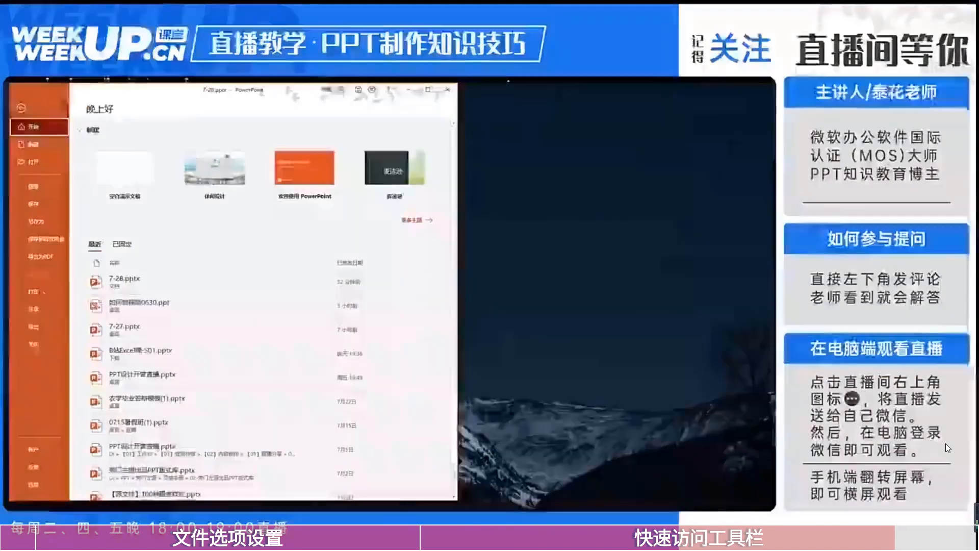
click(40, 482)
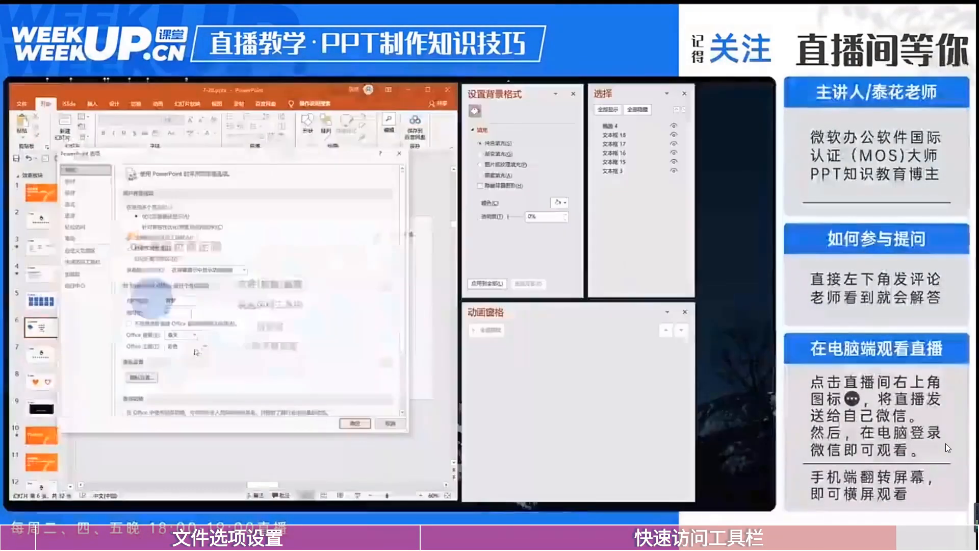
click(206, 347)
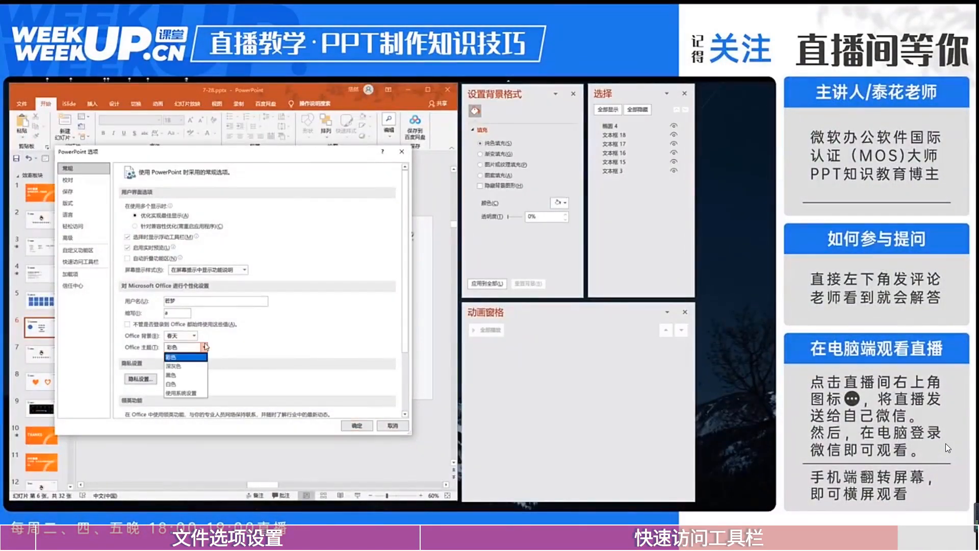
click(176, 381)
click(353, 426)
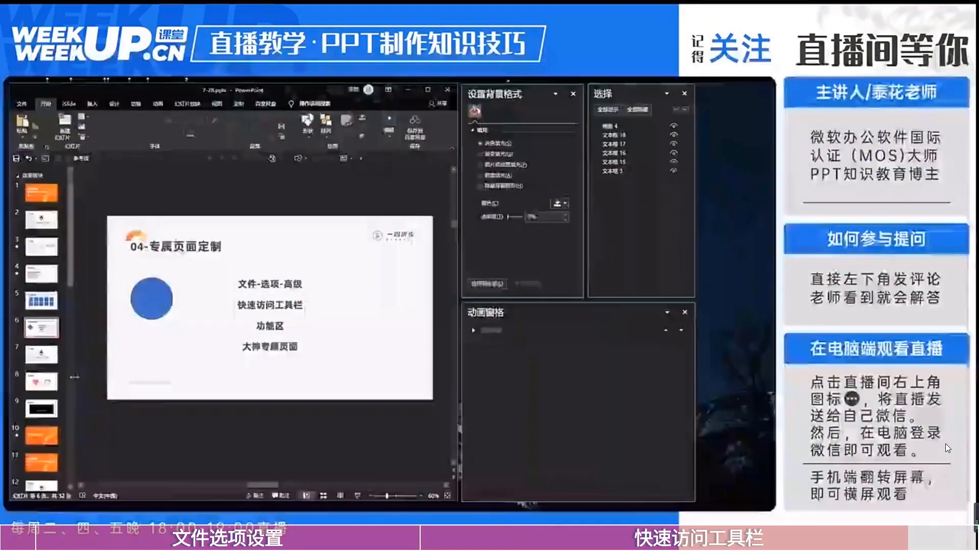
- Fill the blue circle on the slide with a solid dark green theme colour
click(151, 298)
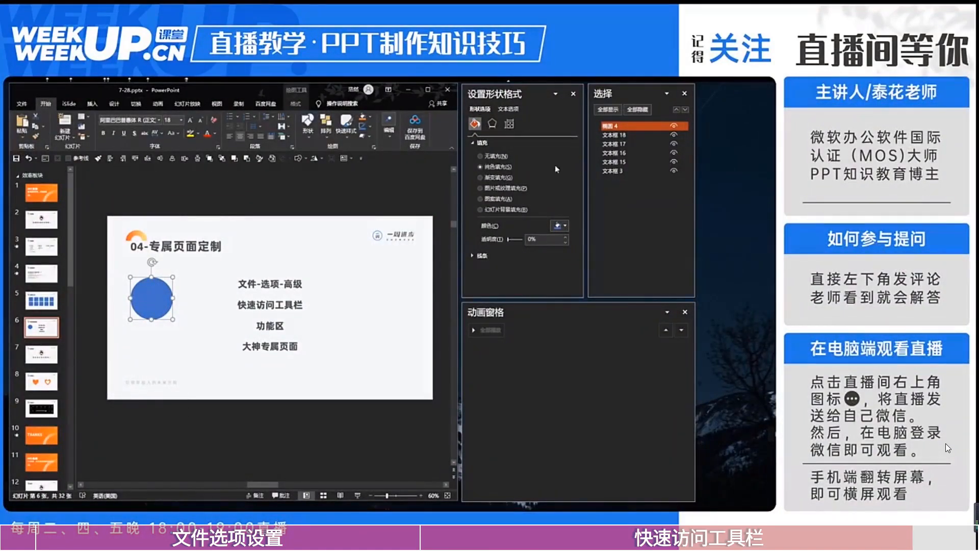
click(493, 157)
click(492, 168)
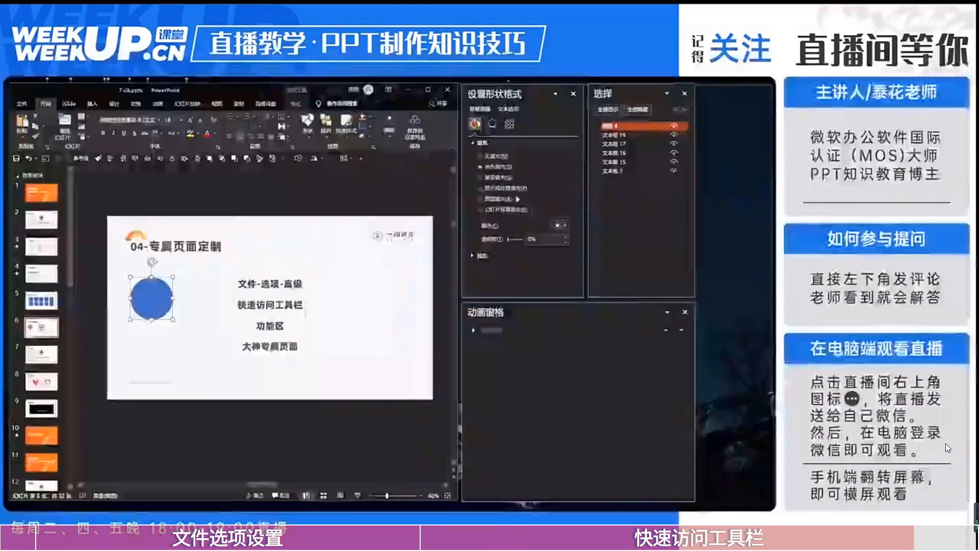
click(559, 226)
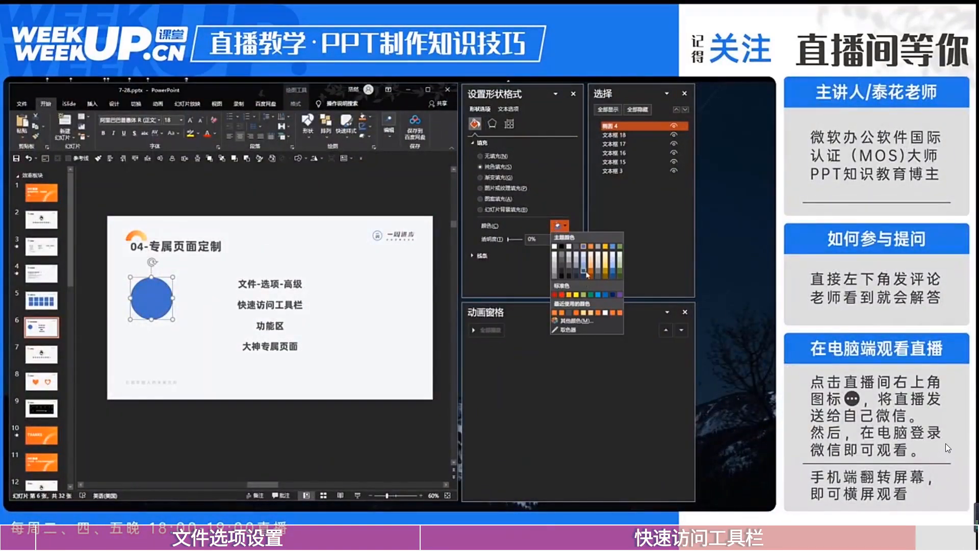
click(620, 274)
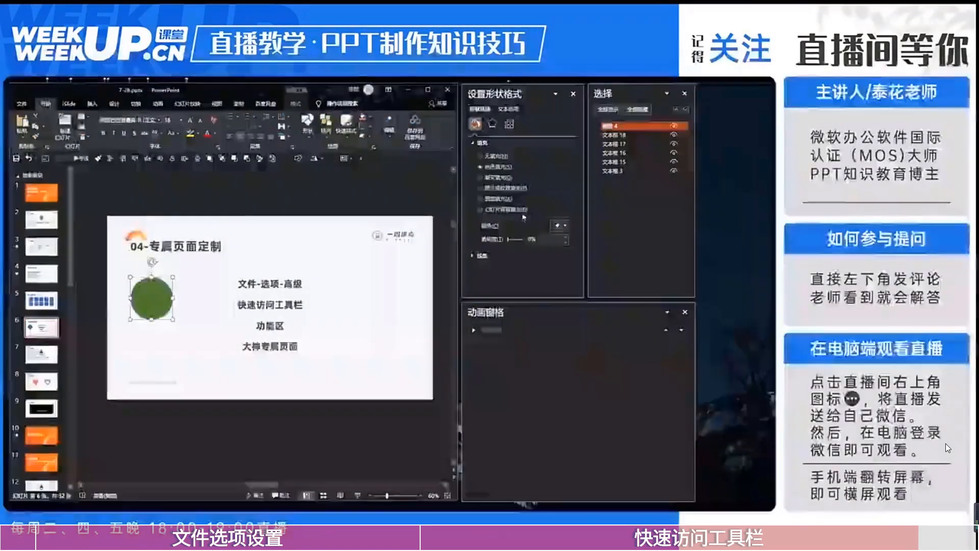
- Give the circle a solid black outline 4.25 磅 wide
click(480, 255)
scroll(518, 246, down, 2)
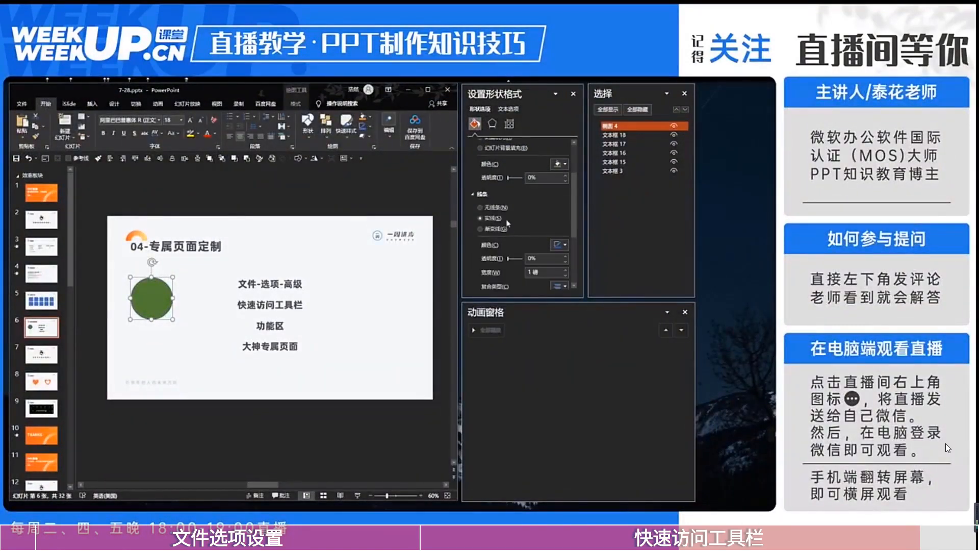
click(566, 269)
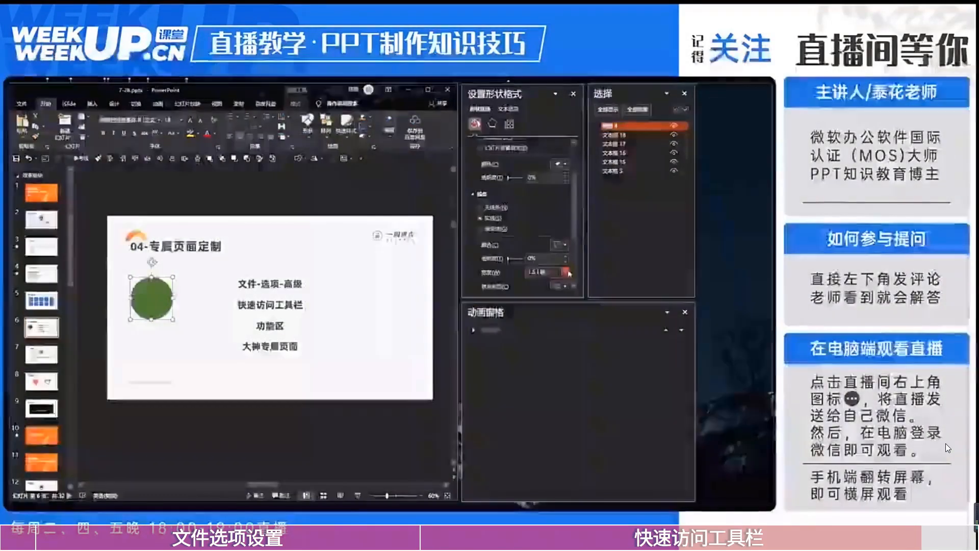
click(560, 245)
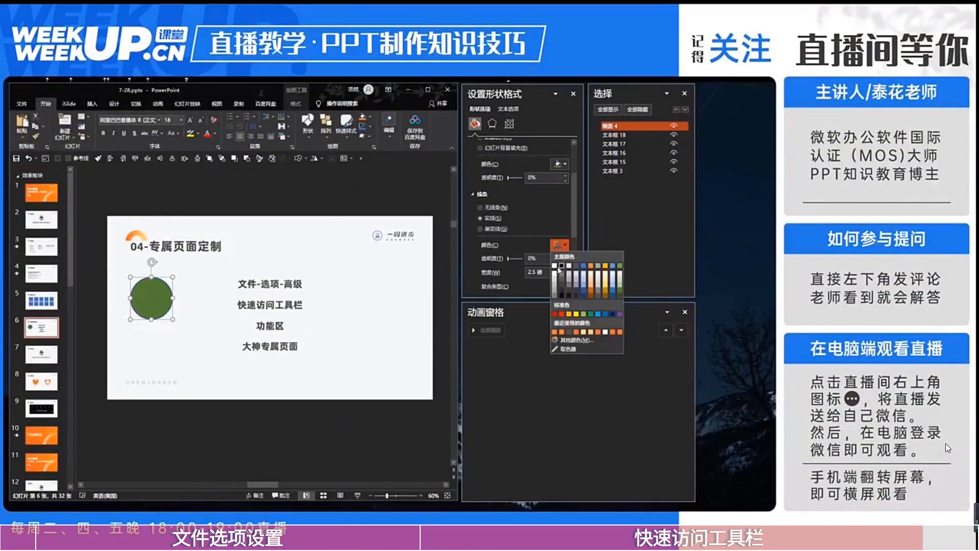
click(561, 265)
click(566, 270)
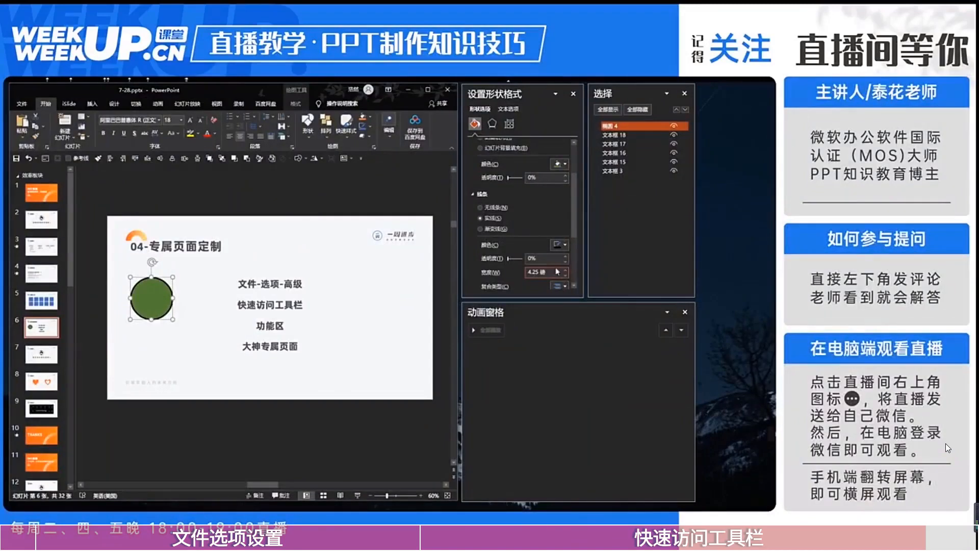
- Set the text fill of the 文件-选项-高级 text box to a solid dark orange, then deselect it
click(292, 285)
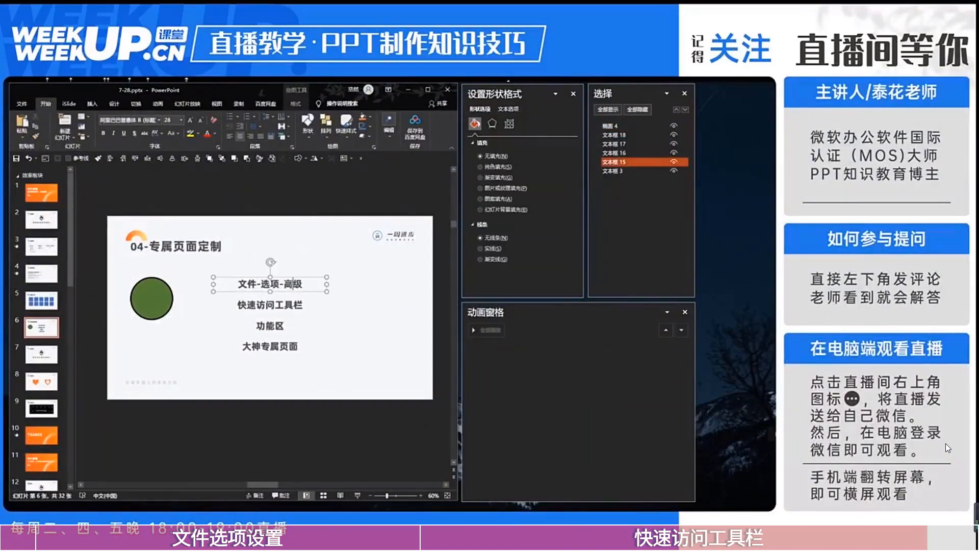
click(509, 109)
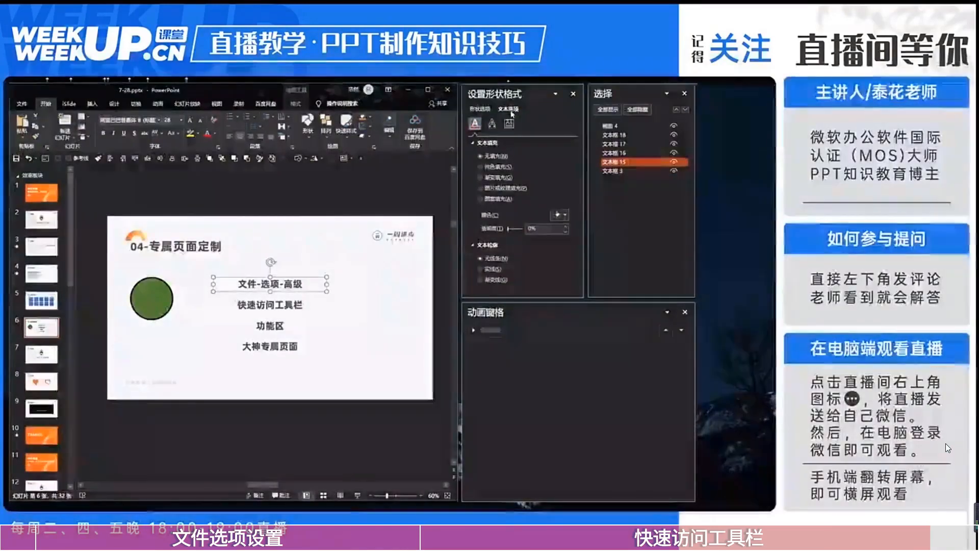
click(497, 170)
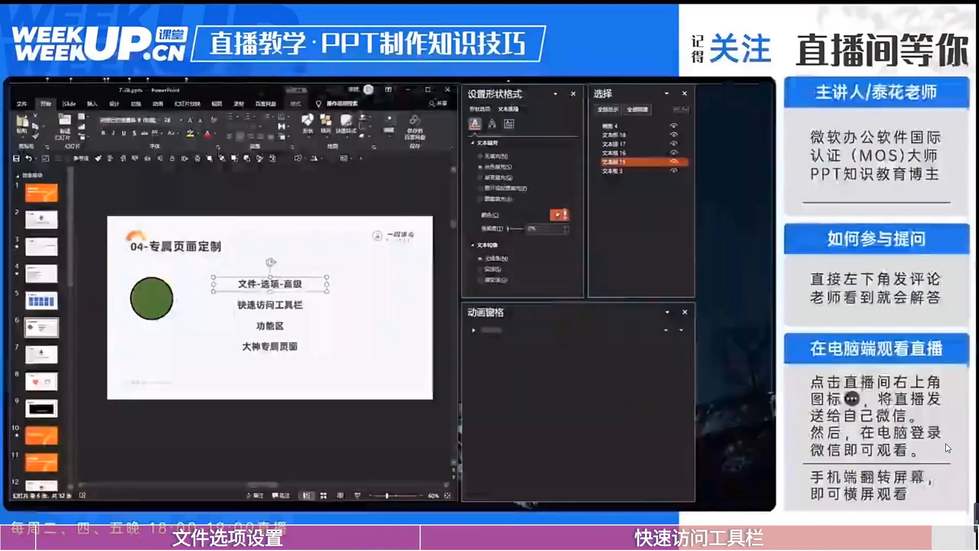
click(559, 214)
click(591, 262)
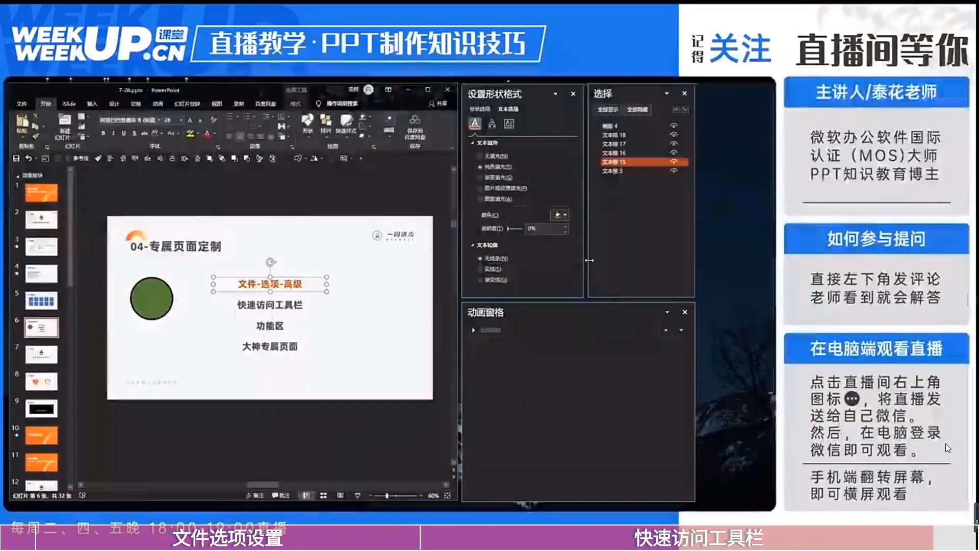
click(412, 300)
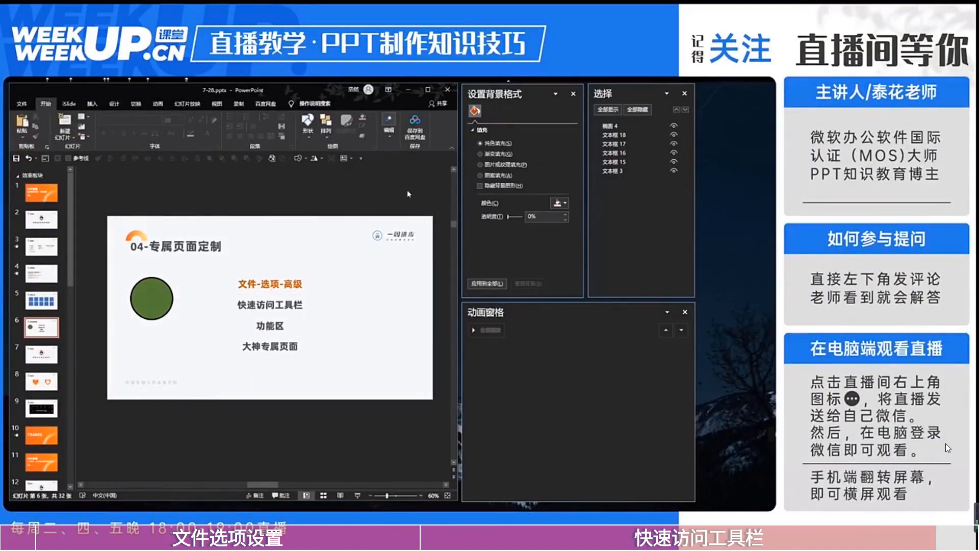
right_click(355, 283)
right_click(345, 252)
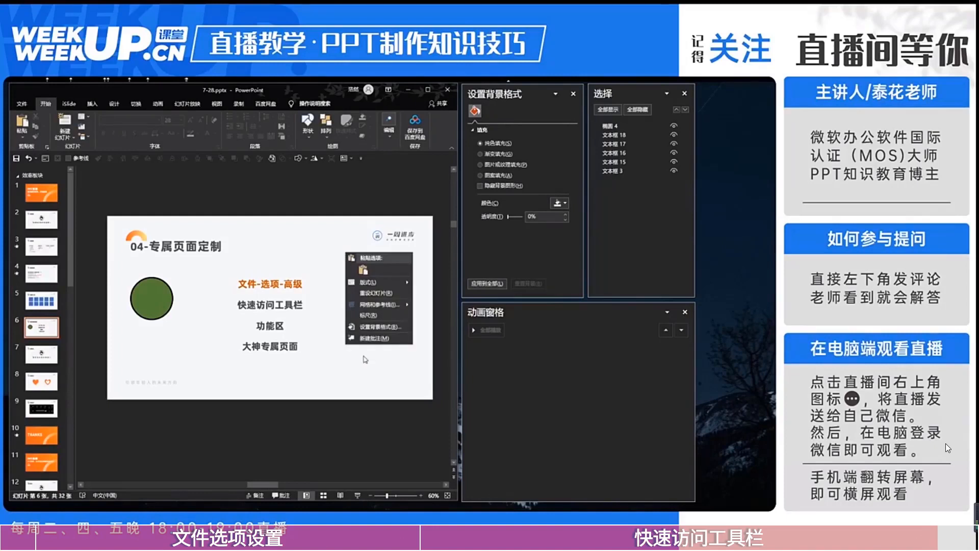
right_click(336, 223)
click(338, 393)
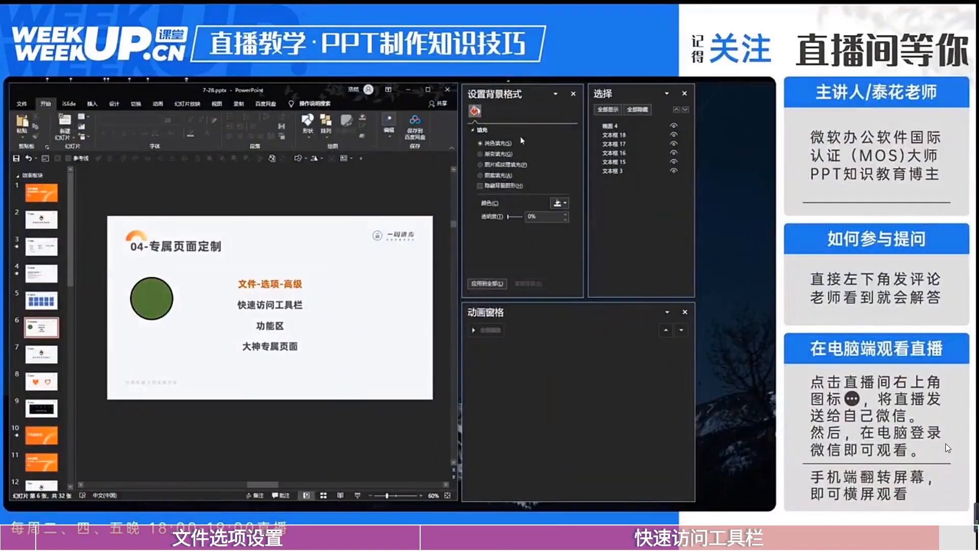
- Shift the 选择, 设置背景格式 and 动画窗格 panes to the desktop's outer edge and widen the presentation window to meet them
mouse_move(536, 88)
mouse_down()
mouse_move(463, 157)
mouse_move(432, 159)
mouse_move(502, 158)
mouse_move(537, 89)
mouse_up()
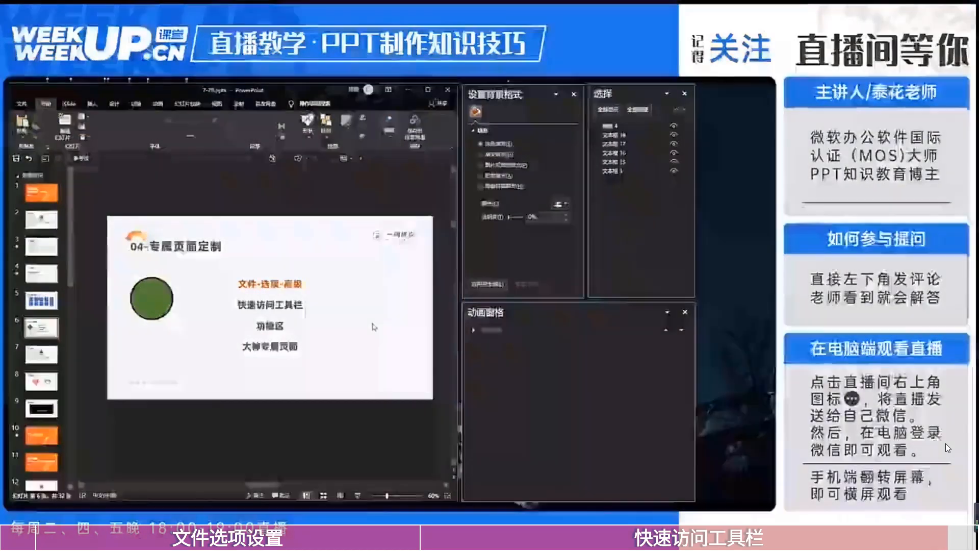
drag(654, 99, 729, 93)
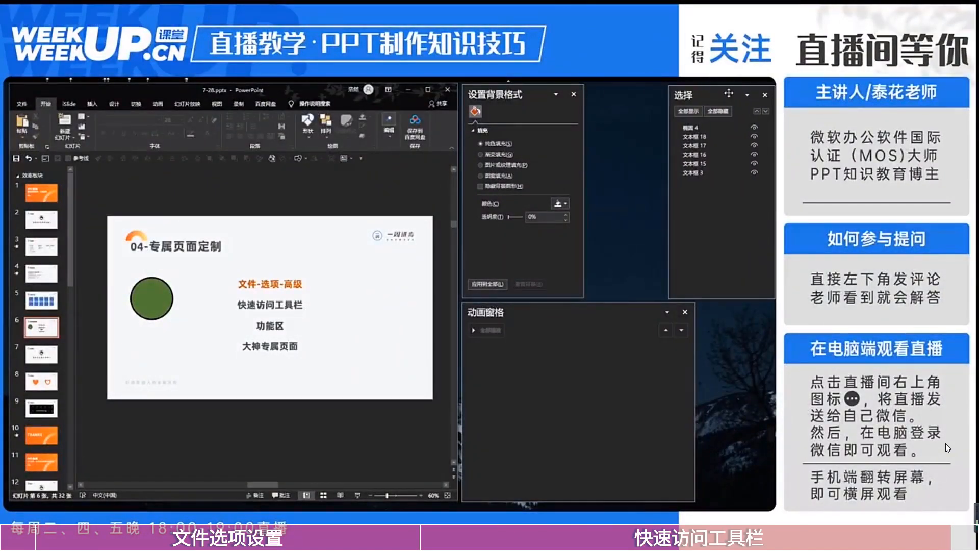
drag(540, 94, 622, 94)
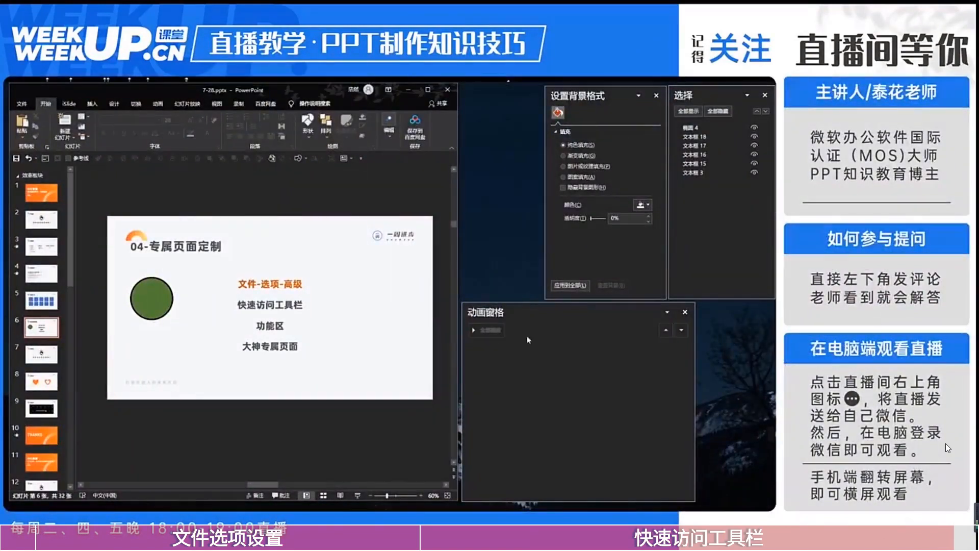
drag(530, 312, 610, 312)
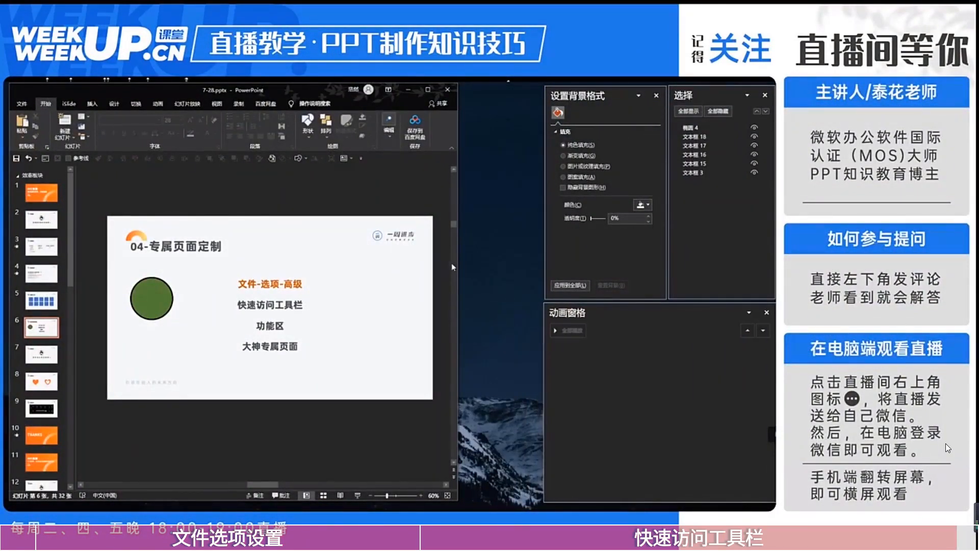
drag(458, 265, 543, 282)
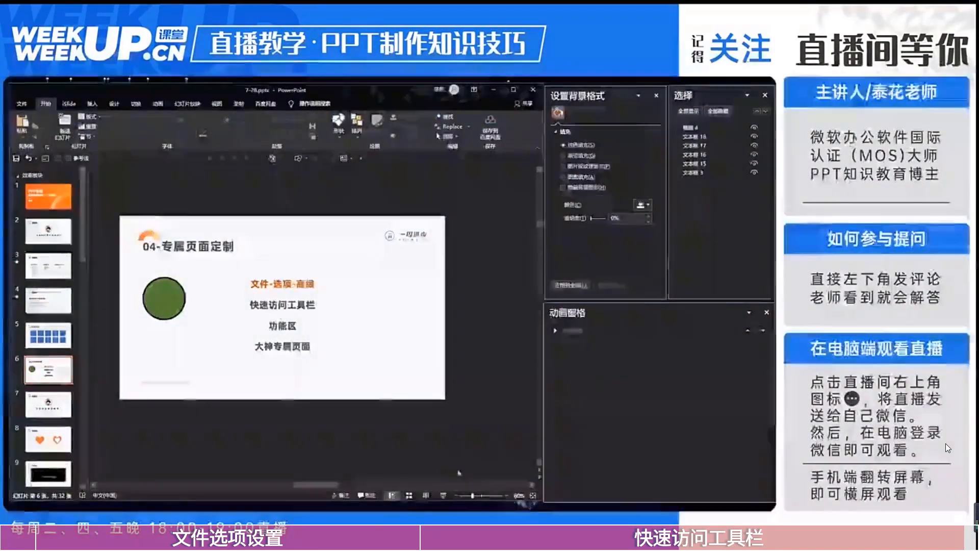
- Enlarge the slide view to 80% and narrow the slide thumbnail area
click(507, 494)
click(507, 494)
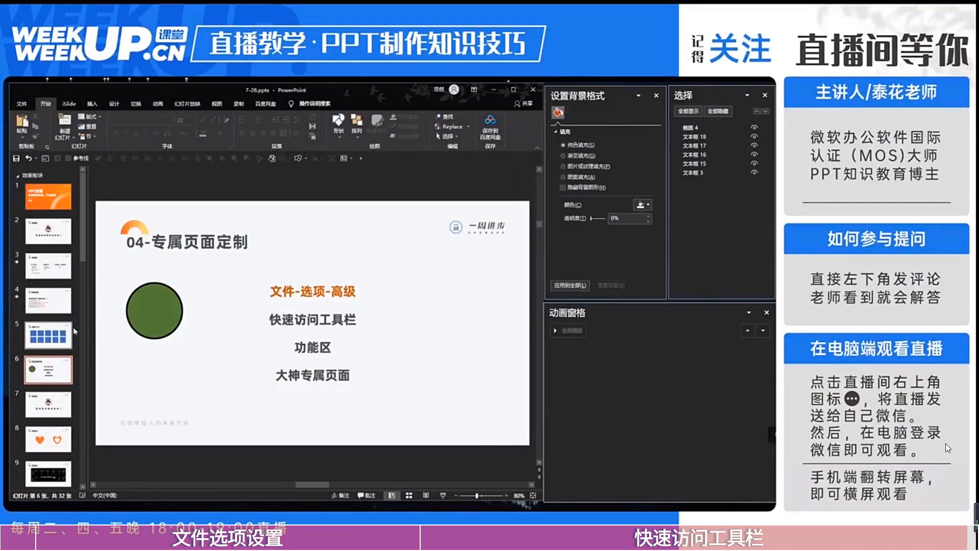
drag(88, 329, 73, 324)
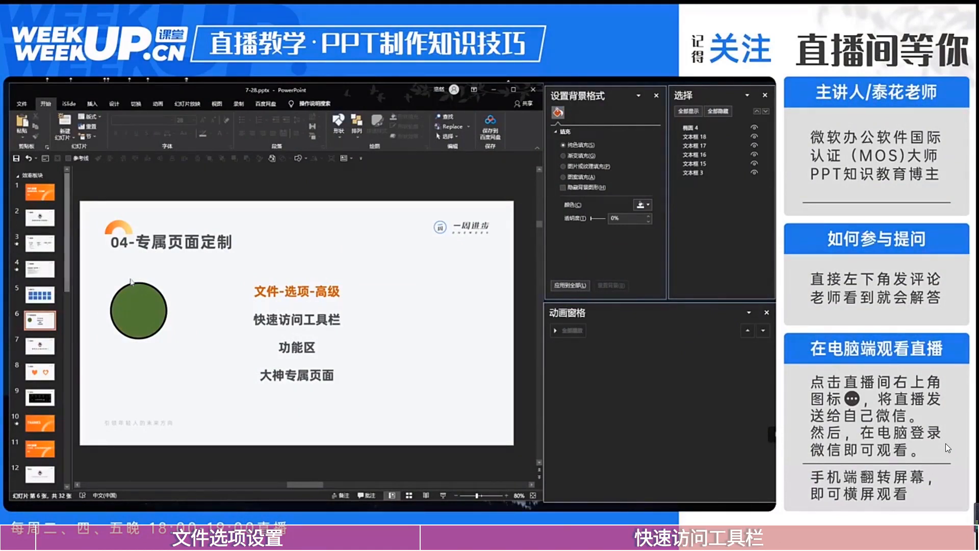
drag(432, 411, 257, 277)
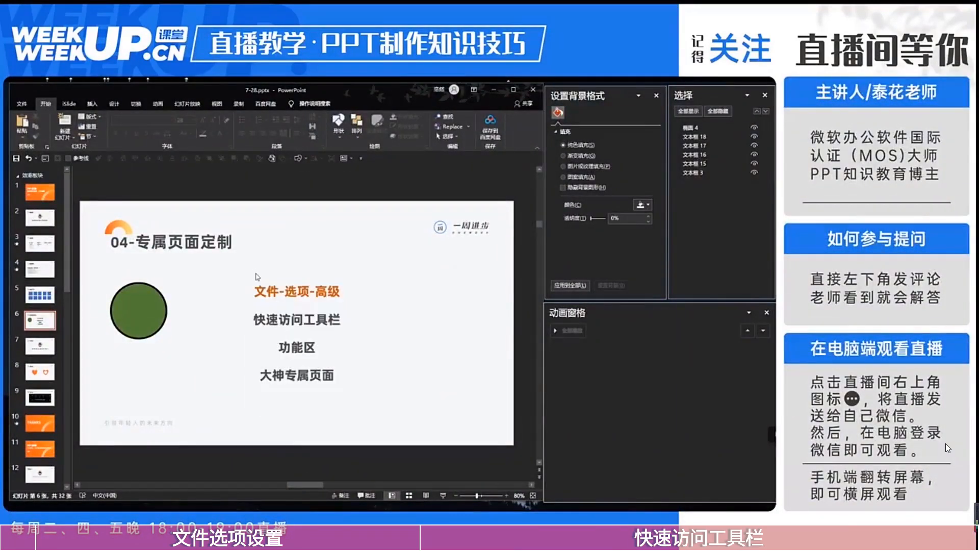